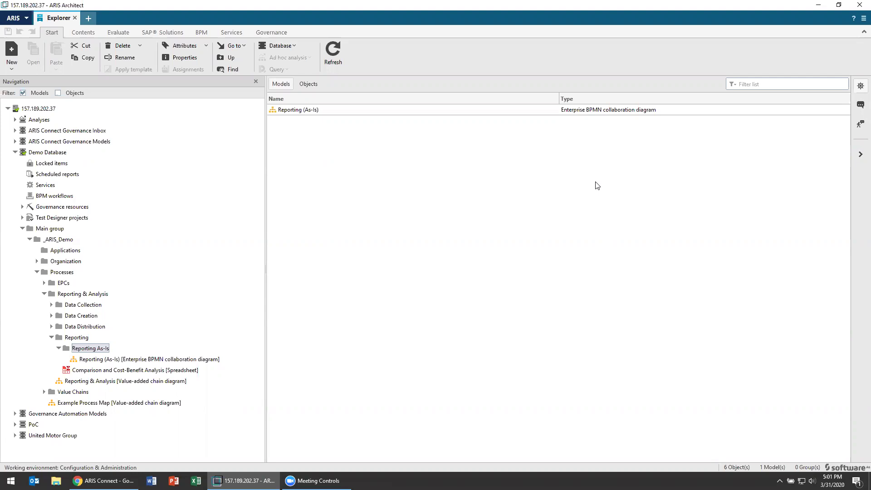
# - Glance at the ARIS Connect portal, return to ARIS Architect, and select the Reporting (As-Is) model
pyautogui.click(103, 480)
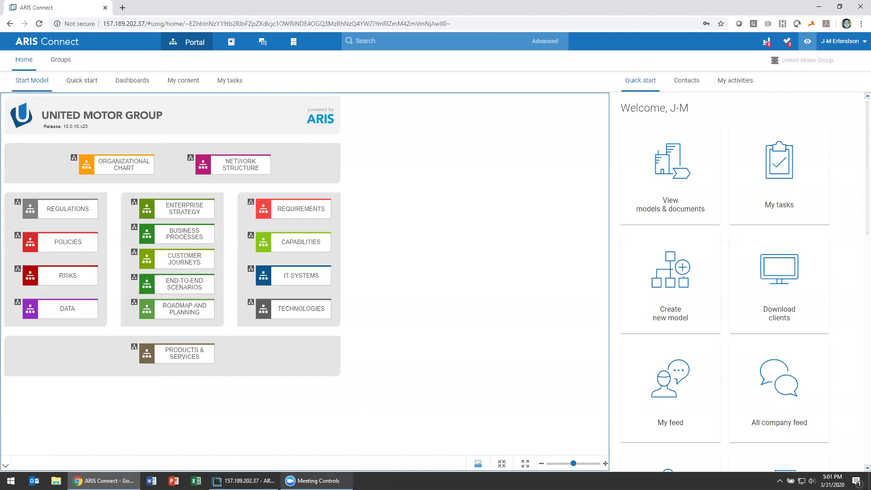
pyautogui.moveTo(244, 480)
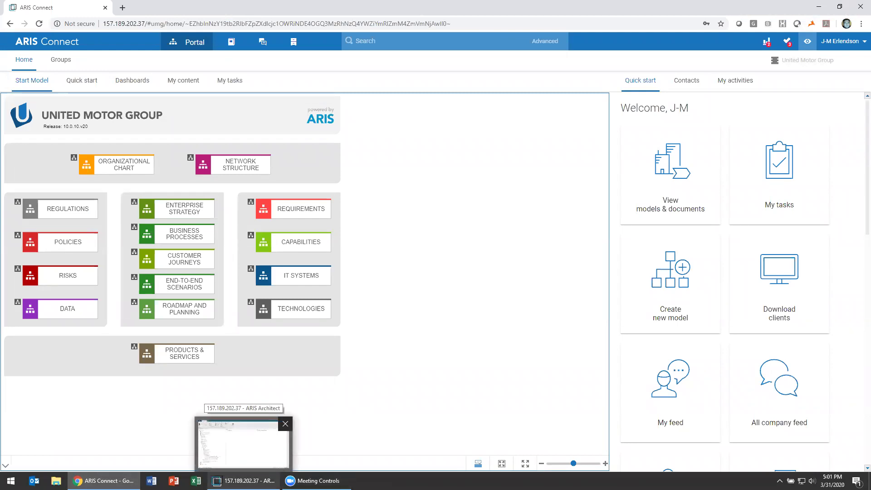
pyautogui.click(243, 442)
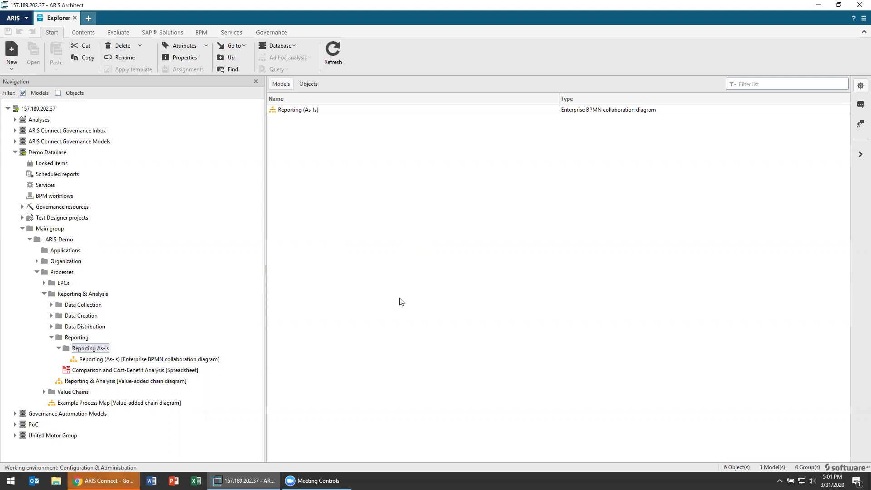
pyautogui.click(141, 359)
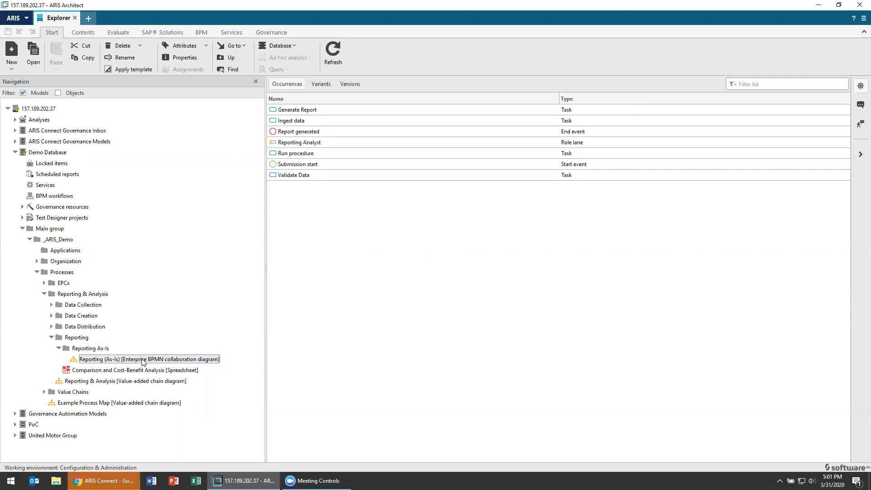
# - Create a new group named 'Reporting (To-Be)' inside the Reporting folder
pyautogui.rightClick(76, 338)
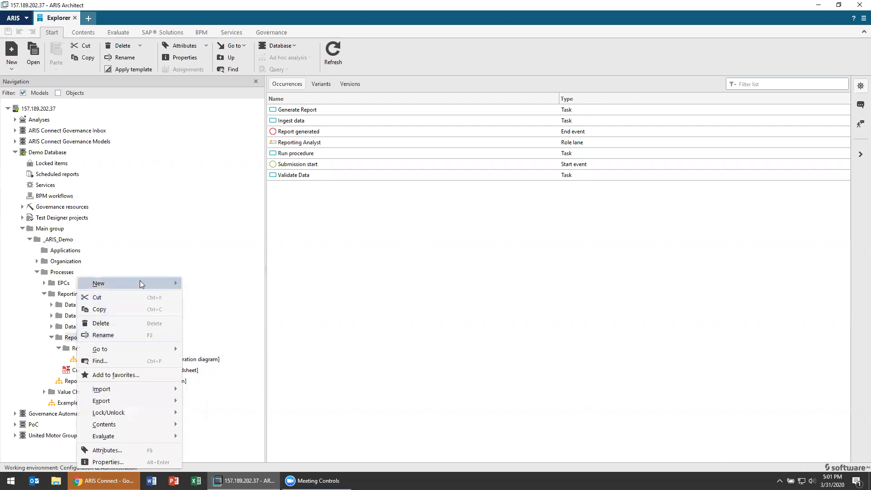
pyautogui.moveTo(140, 283)
pyautogui.click(202, 282)
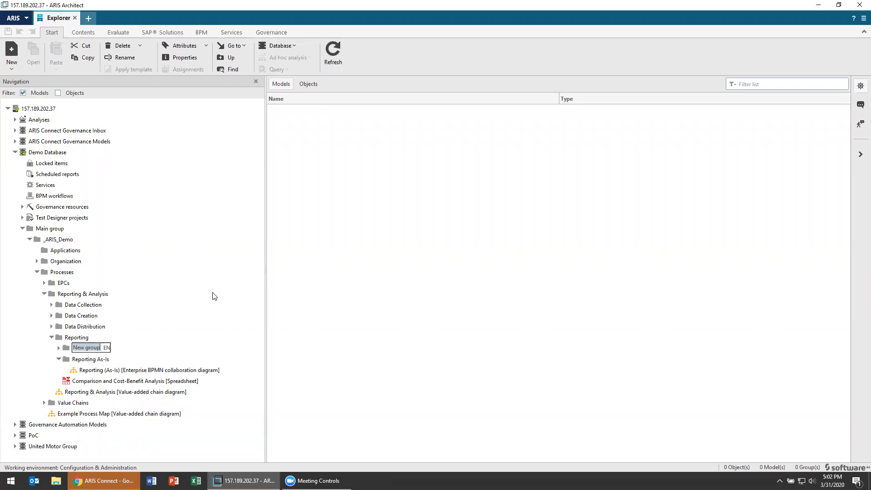
pyautogui.write('Reporting (To-Be0')
pyautogui.press('BackSpace')
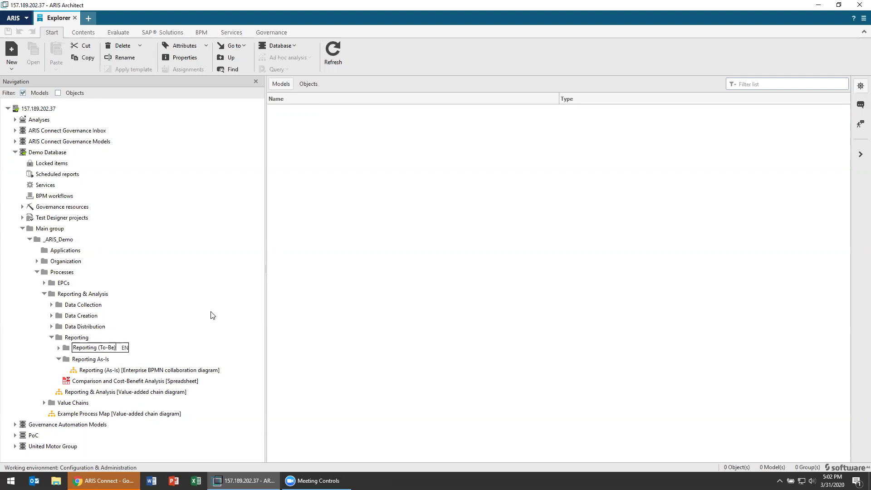
pyautogui.press('Return')
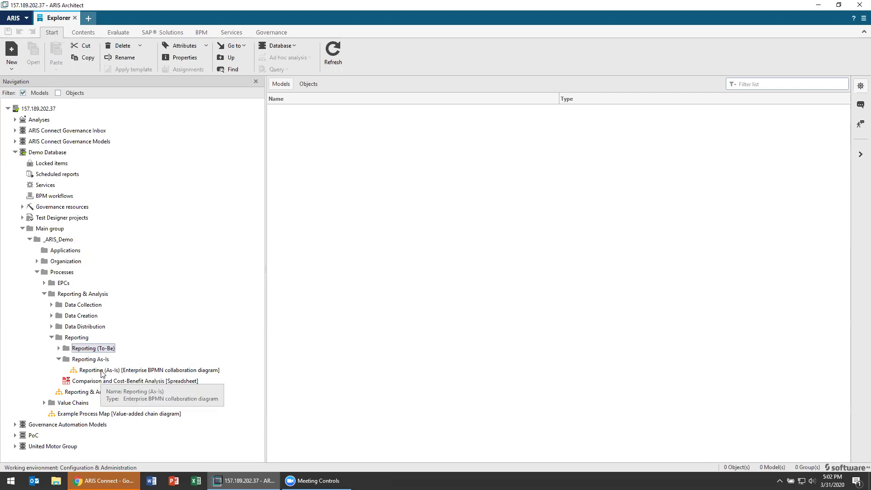
# - Cancel dropping the As-Is model onto the To-Be folder, then switch to ARIS Connect in the browser
pyautogui.moveTo(96, 351); pyautogui.dragTo(97, 349)
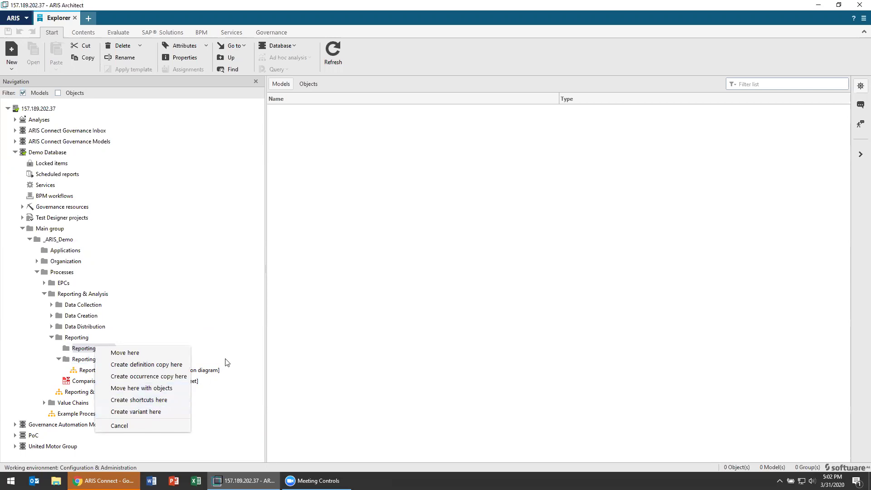
pyautogui.click(151, 434)
pyautogui.click(102, 480)
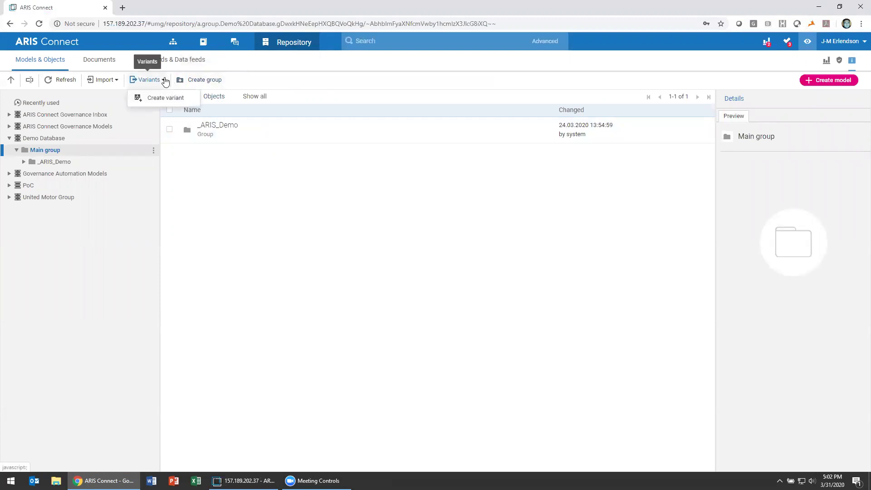
# - Return from ARIS Connect to the ARIS Architect window with Alt+Tab
pyautogui.hotkey('alt', 'Tab')
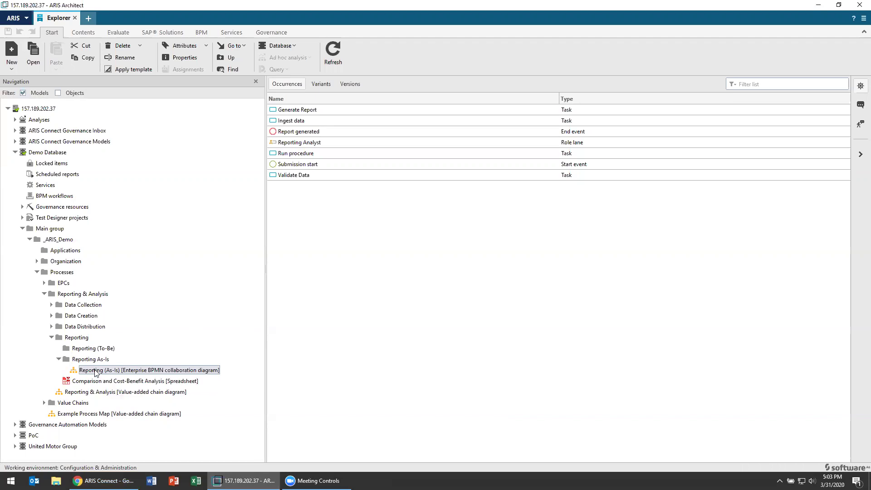
# - Drop Reporting (As-Is) onto the Reporting (To-Be) folder as a variant, opening the Create variants dialog
pyautogui.moveTo(95, 371); pyautogui.dragTo(90, 348)
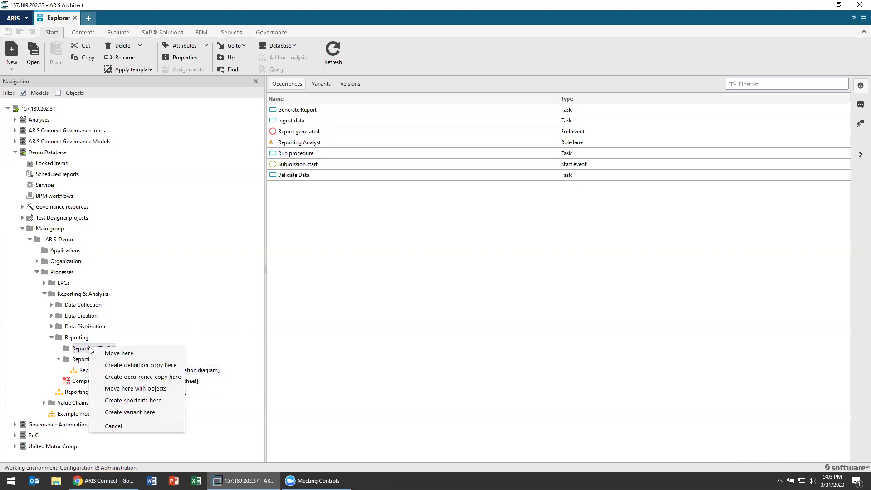
pyautogui.click(132, 412)
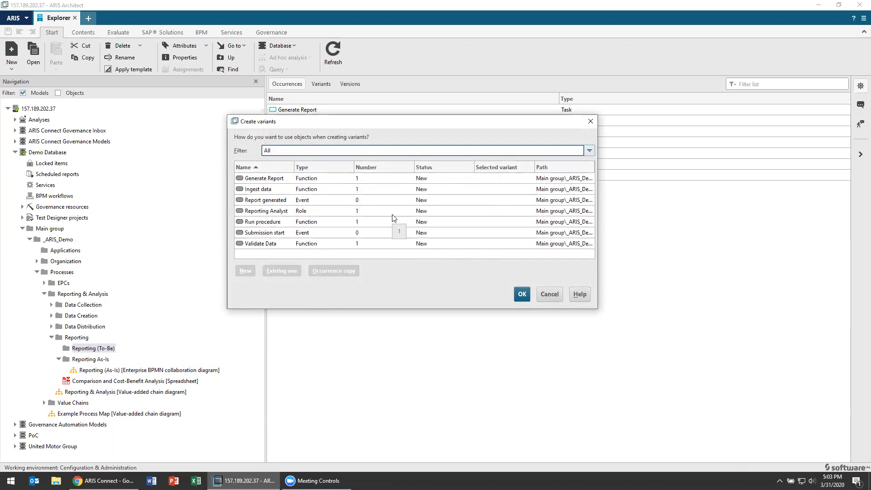
pyautogui.click(324, 177)
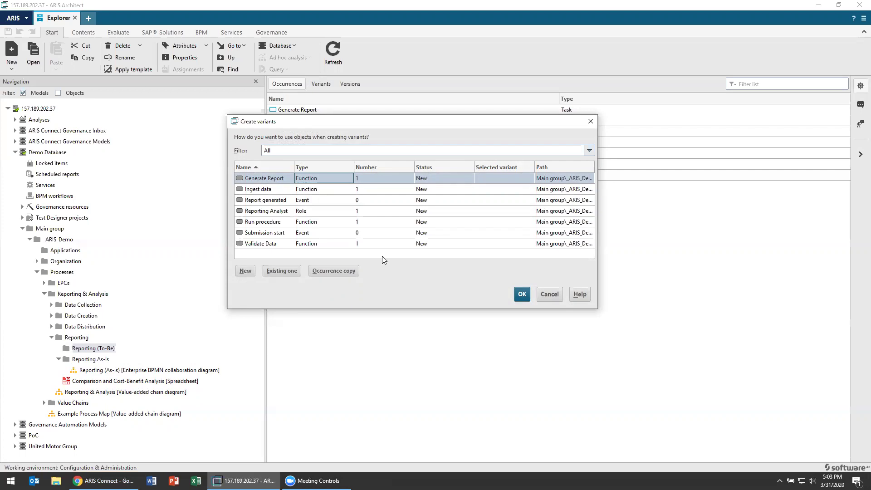
# - Sort by type and mark Reporting Analyst, Report generated, Submission start and Run procedure as occurrence copies
pyautogui.click(331, 166)
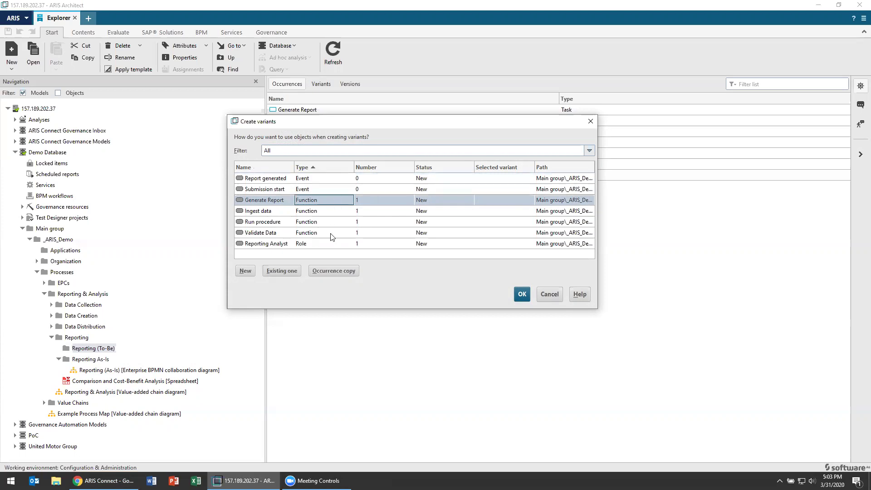
pyautogui.click(325, 243)
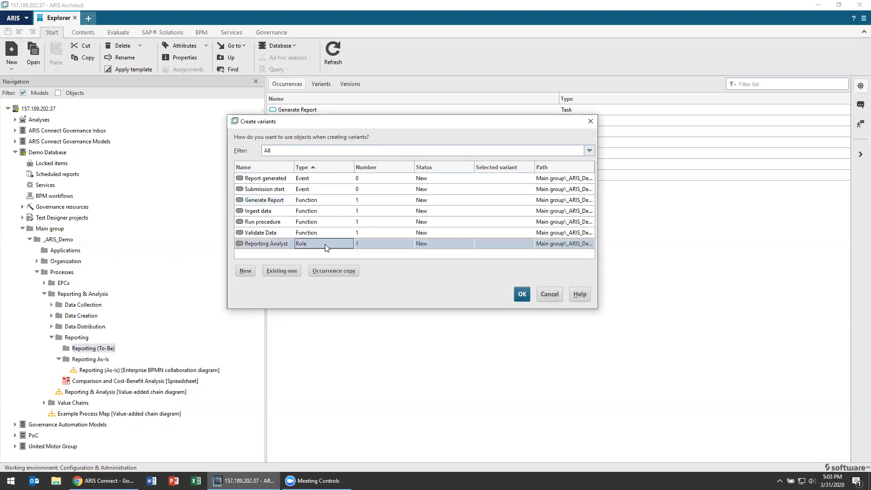
pyautogui.click(342, 270)
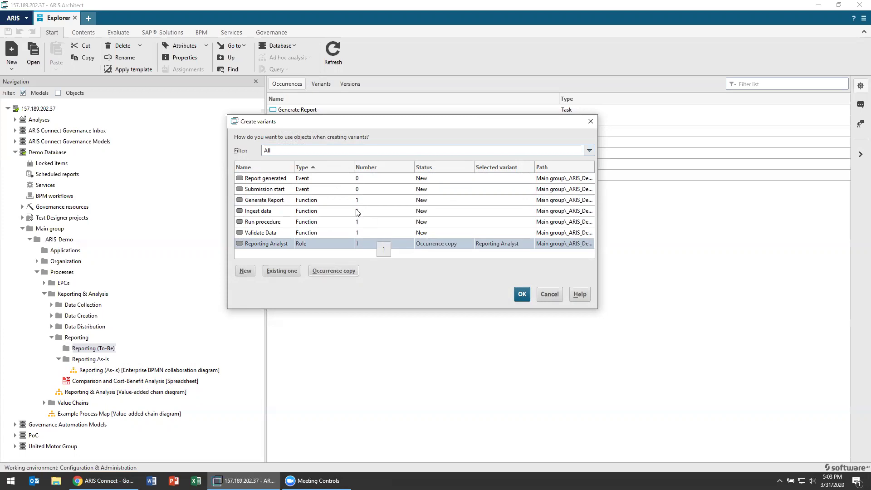
pyautogui.click(327, 180)
pyautogui.keyDown('shift'); pyautogui.click(333, 190); pyautogui.keyUp('shift')
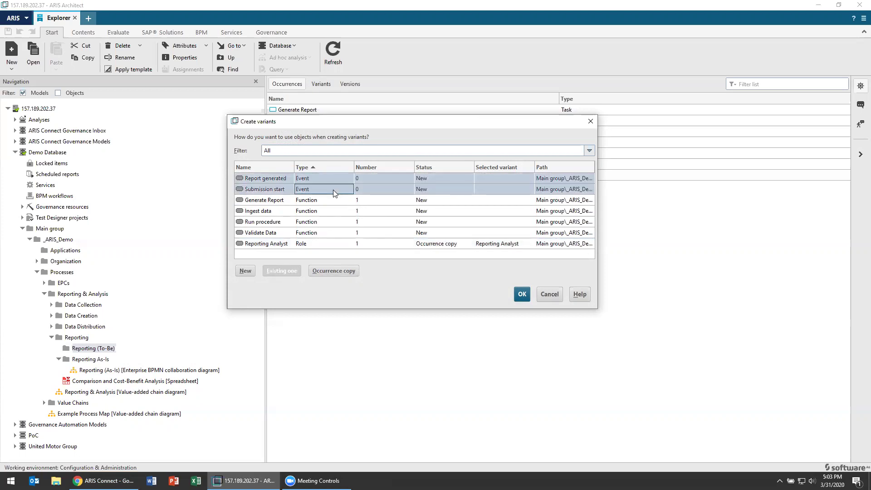
pyautogui.click(353, 271)
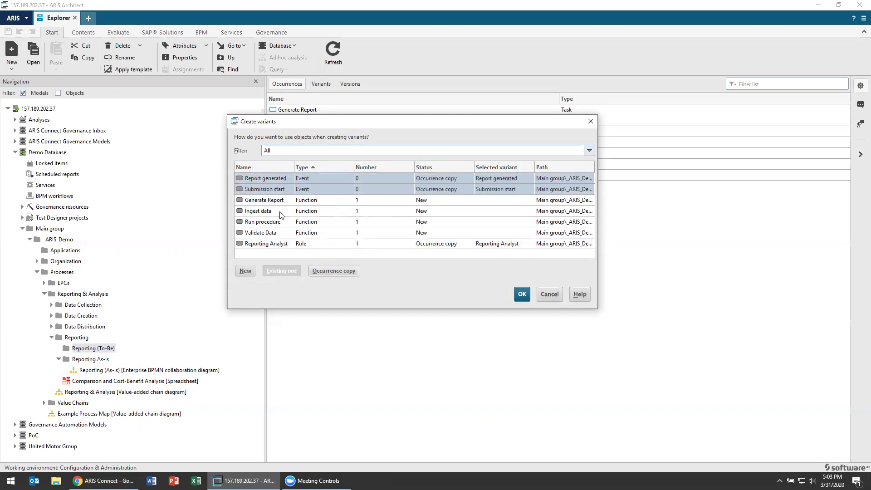
pyautogui.click(308, 201)
pyautogui.click(316, 215)
pyautogui.click(321, 226)
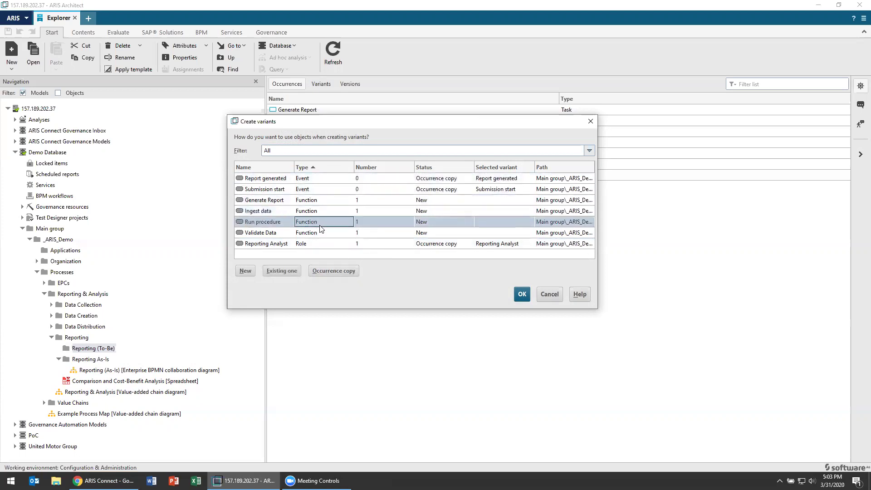
pyautogui.keyDown('shift'); pyautogui.click(323, 232); pyautogui.keyUp('shift')
pyautogui.click(324, 223)
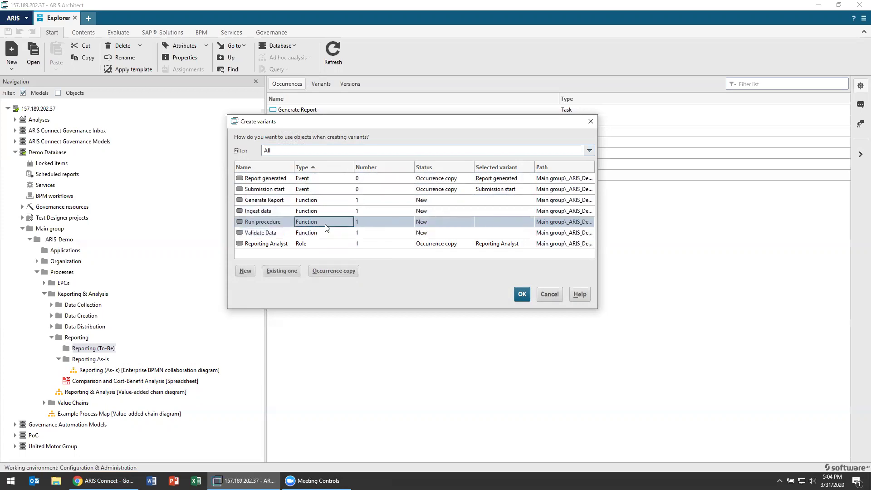
pyautogui.click(343, 269)
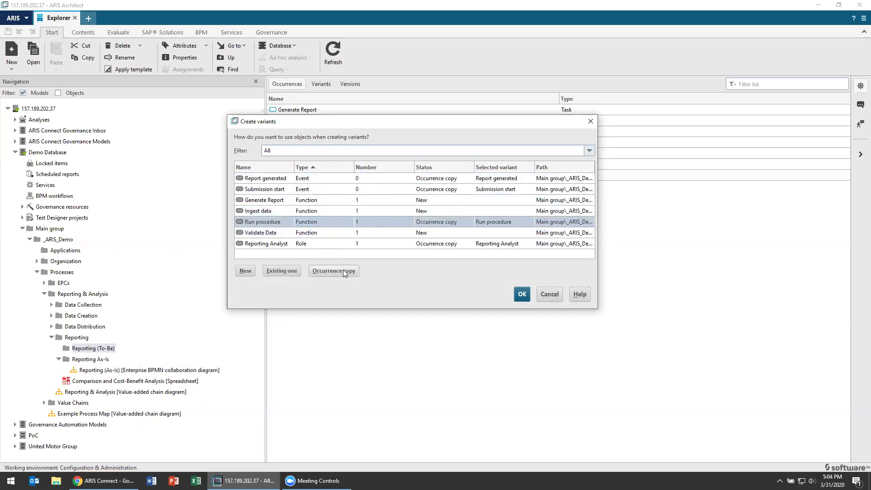
# - Check the remaining tasks stay new, with Validate Data as a new object, and create the variant
pyautogui.click(454, 199)
pyautogui.click(457, 211)
pyautogui.click(458, 223)
pyautogui.click(430, 232)
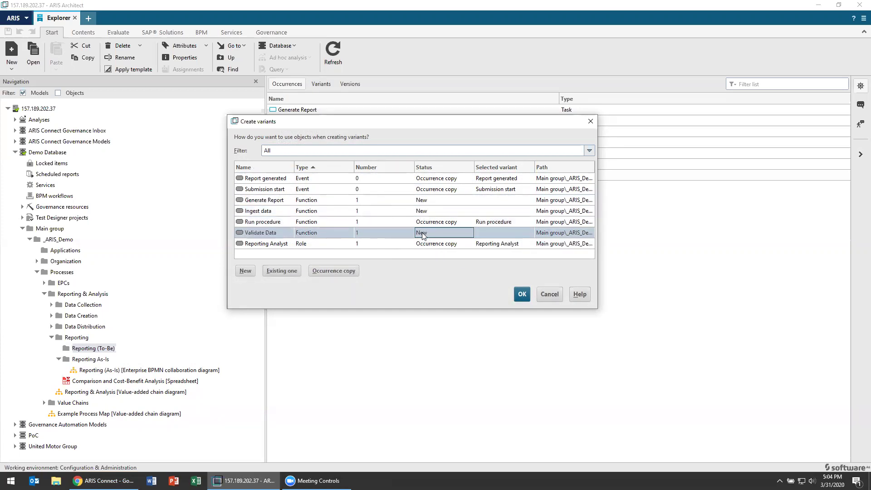
pyautogui.click(522, 294)
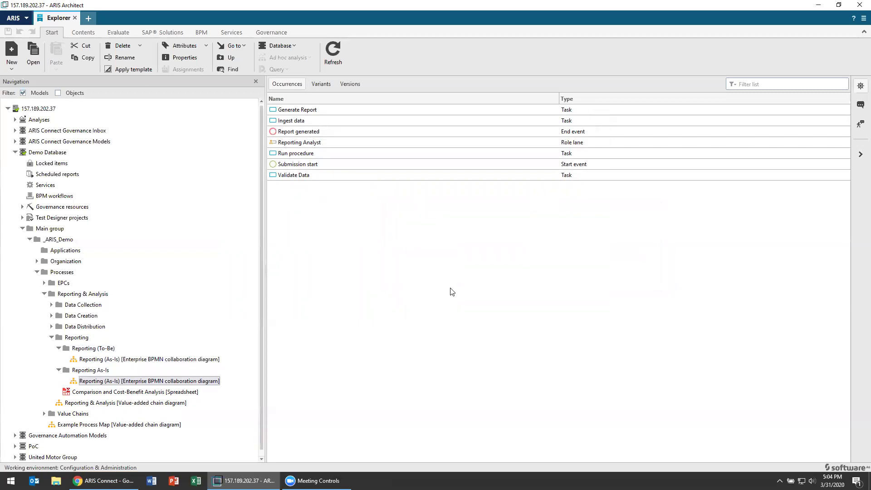
# - Change the copied model's name from Reporting (As-Is) to Reporting (To-Be) and open its diagram
pyautogui.click(114, 359)
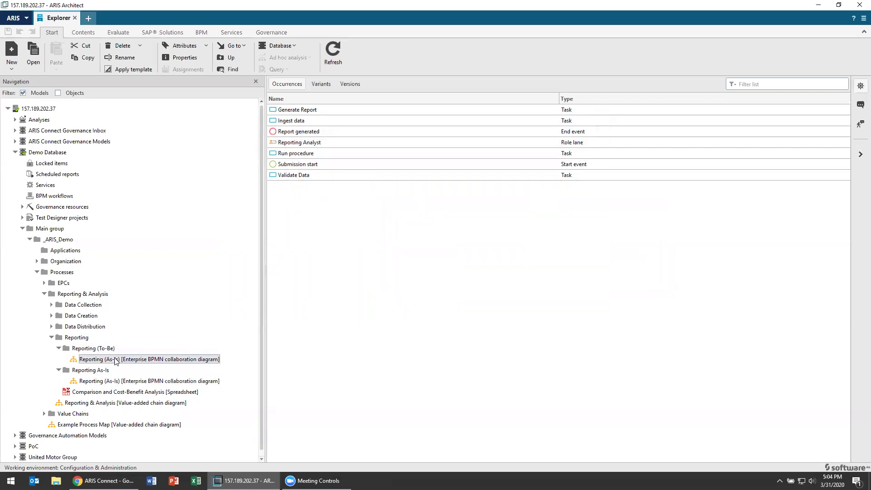
pyautogui.click(116, 360)
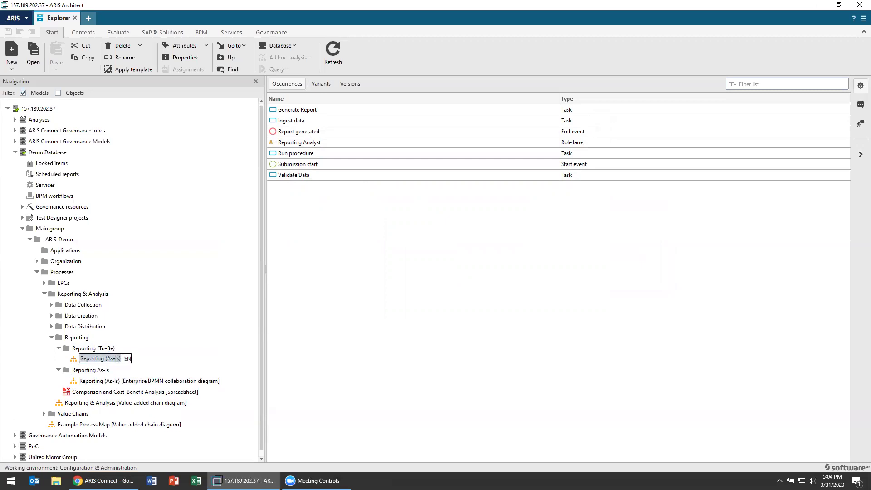
pyautogui.click(117, 358)
pyautogui.press('BackSpace')
pyautogui.press('BackSpace')
pyautogui.press('BackSpace')
pyautogui.press('BackSpace')
pyautogui.press('BackSpace')
pyautogui.write('To-B')
pyautogui.press('Escape')
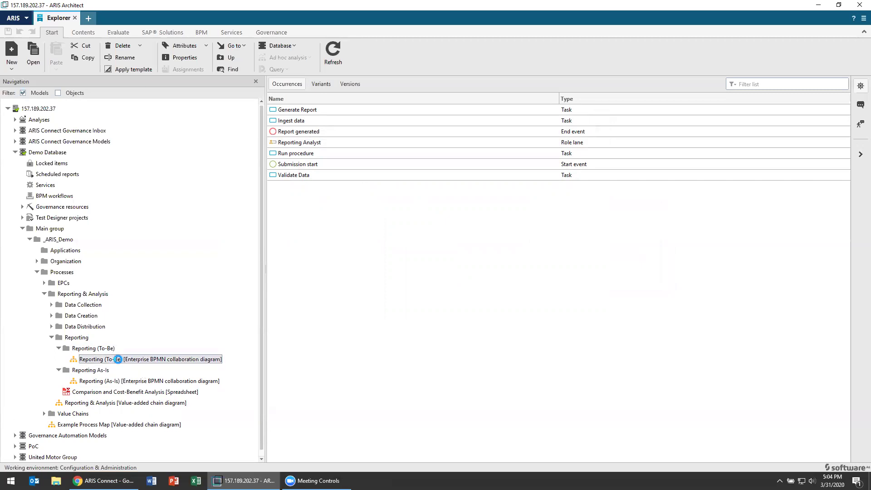
pyautogui.doubleClick(116, 359)
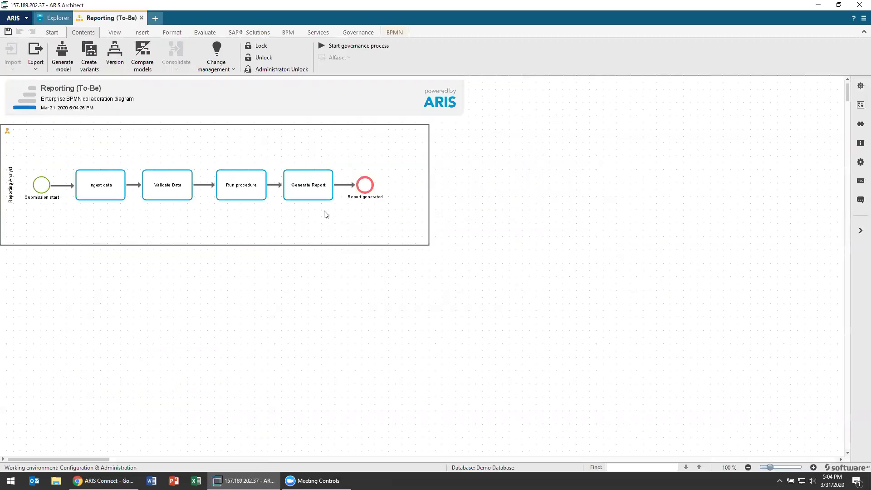
pyautogui.click(859, 143)
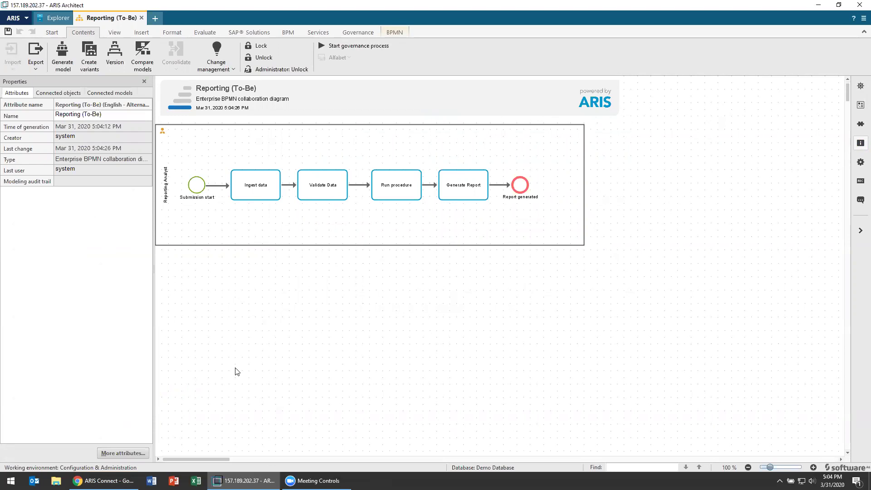
pyautogui.rightClick(265, 297)
pyautogui.click(292, 450)
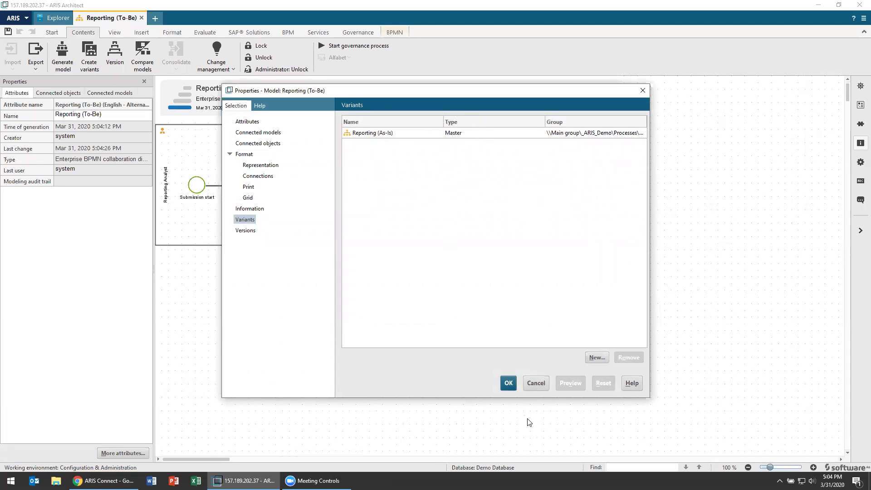
pyautogui.click(541, 386)
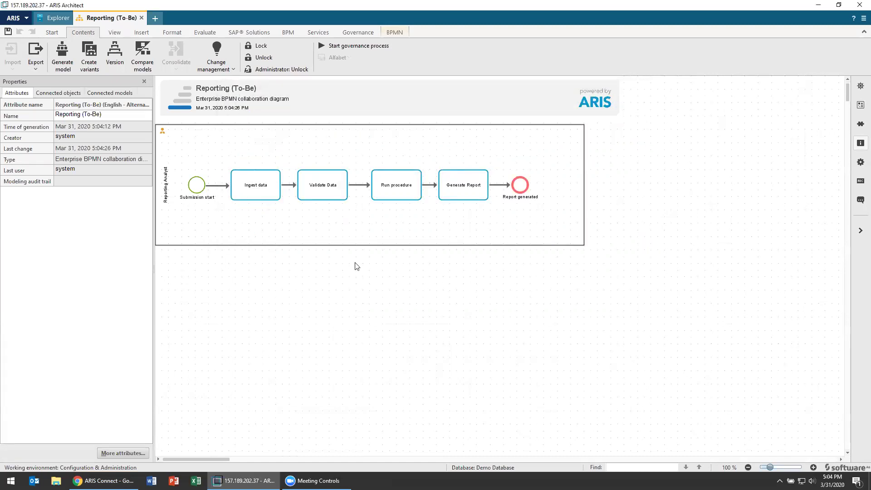
pyautogui.click(172, 150)
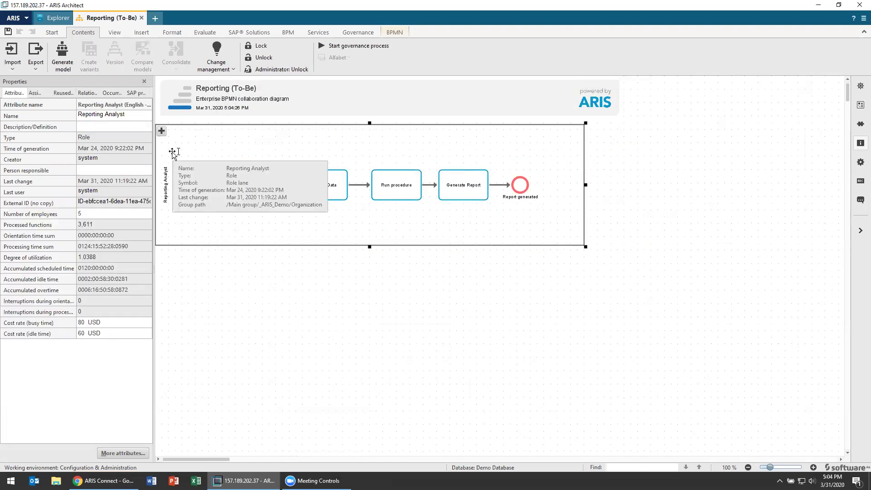
pyautogui.rightClick(172, 154)
pyautogui.click(202, 438)
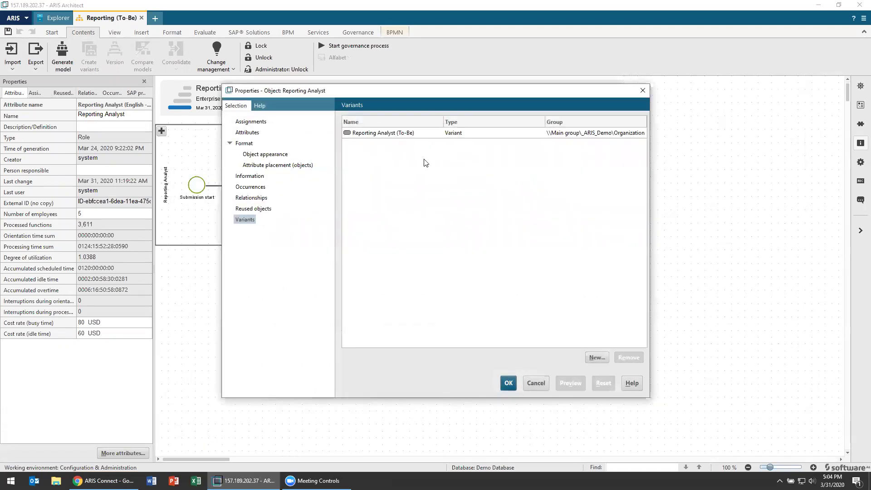
pyautogui.click(544, 384)
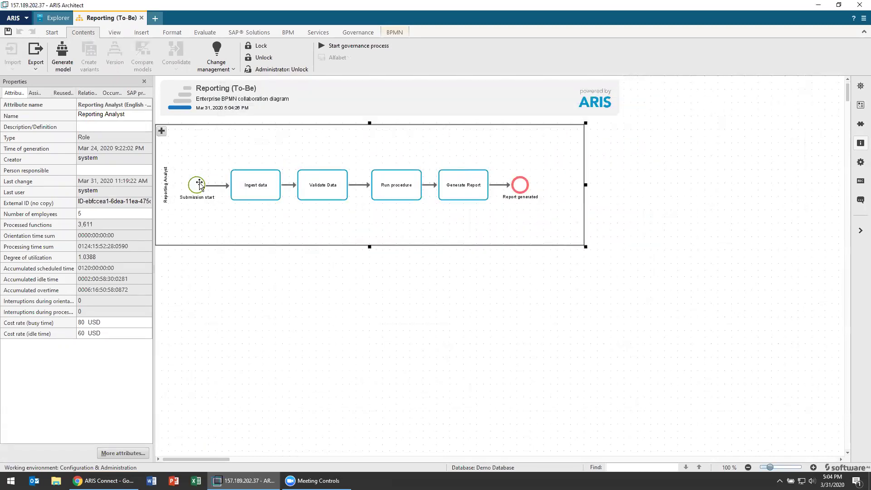
pyautogui.click(198, 184)
pyautogui.rightClick(198, 185)
pyautogui.click(229, 463)
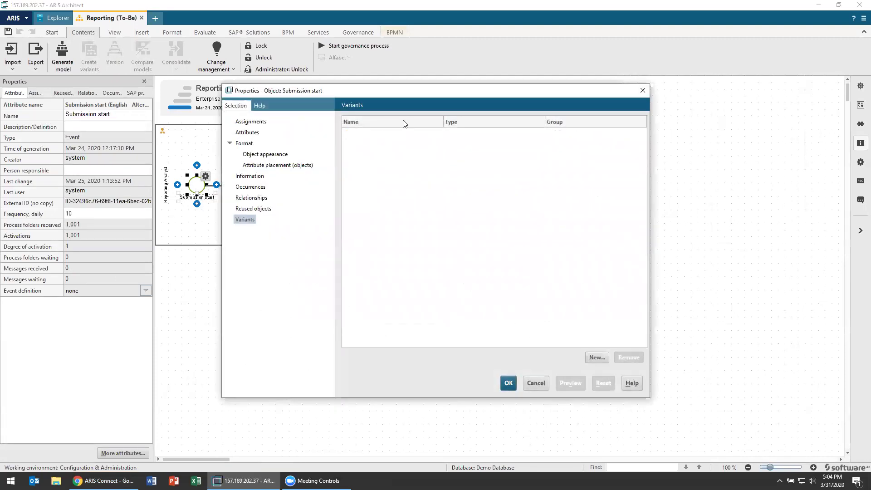
pyautogui.click(542, 384)
pyautogui.click(332, 306)
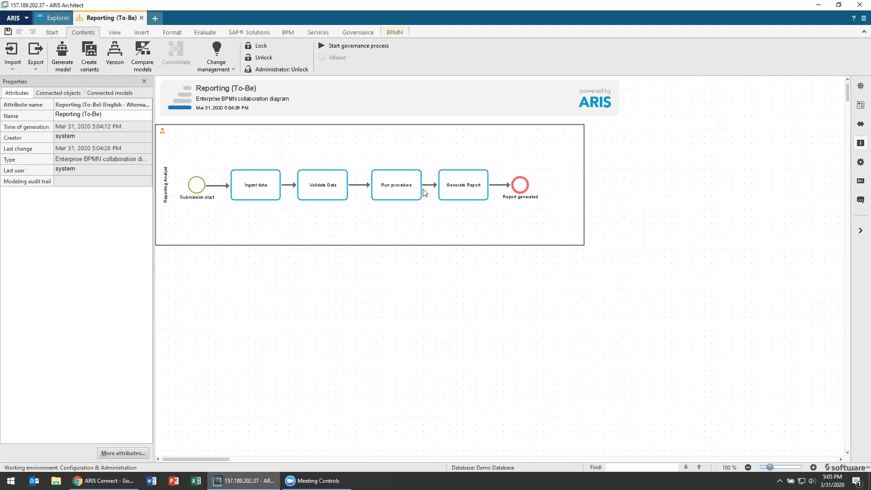
# - Append 'Here's a new one' to the Generate Report task name, then open Reporting (As-Is) from Explorer
pyautogui.click(407, 188)
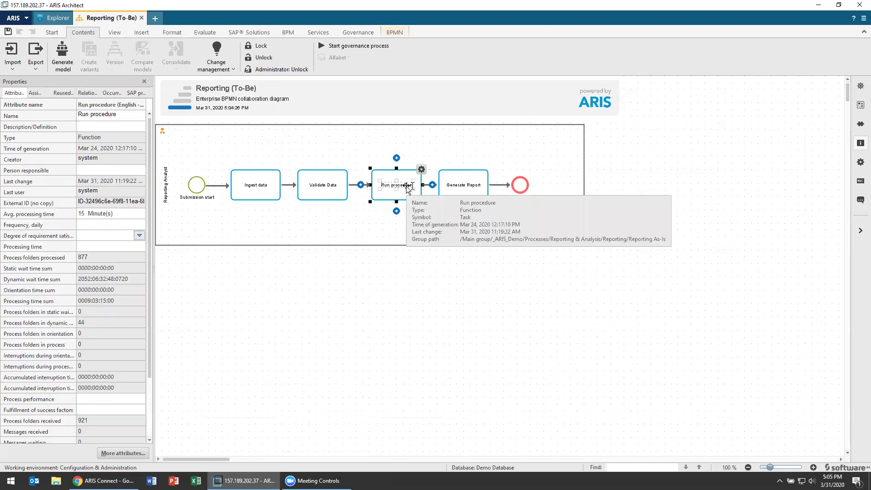
pyautogui.click(472, 176)
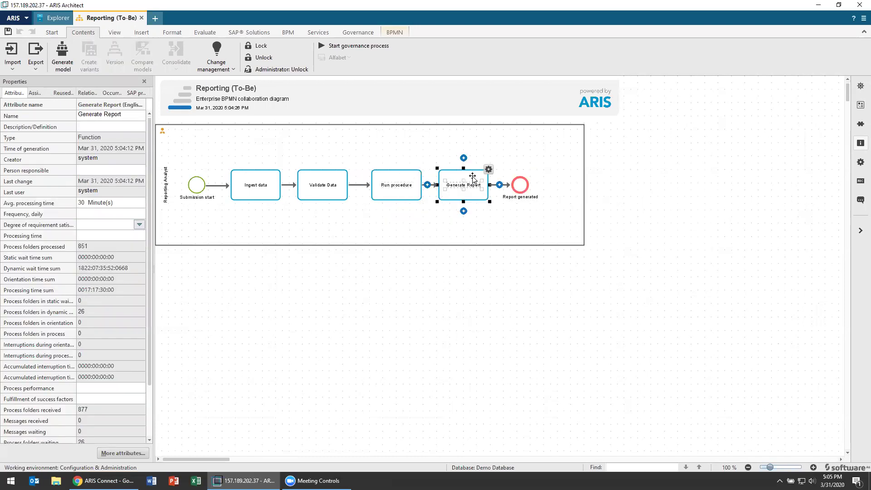
pyautogui.click(471, 188)
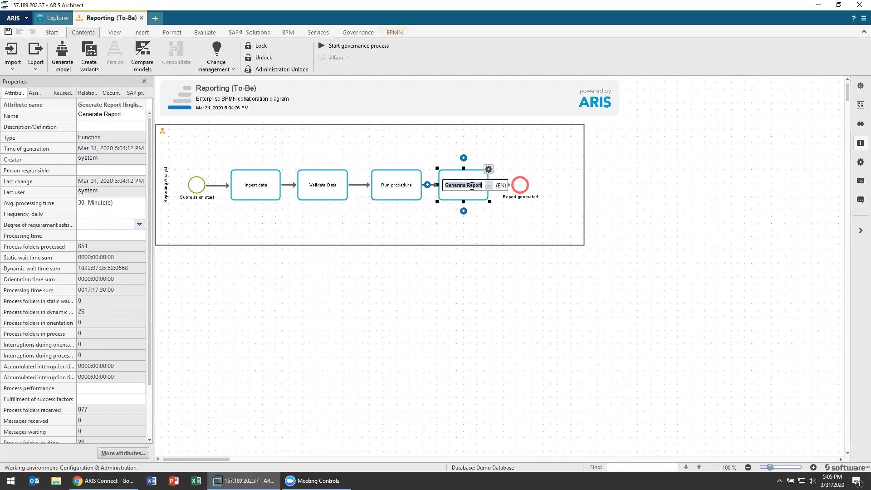
pyautogui.click(481, 186)
pyautogui.write("Here's a new one!")
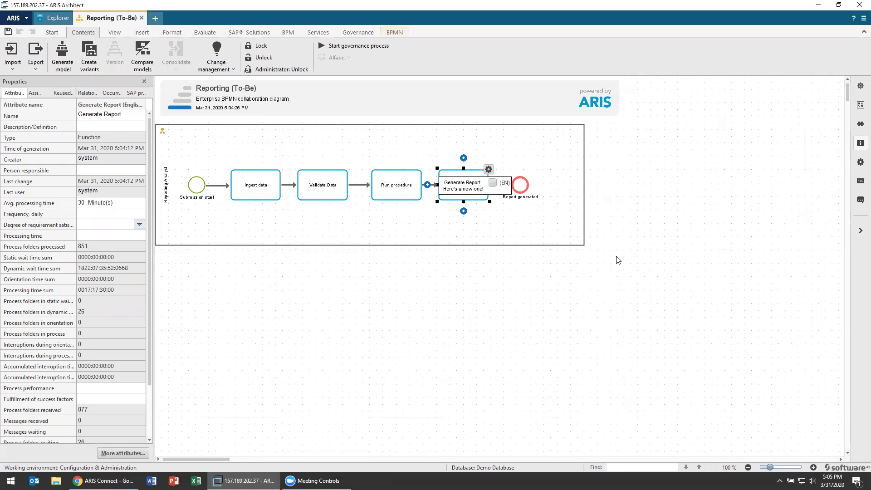
pyautogui.click(593, 303)
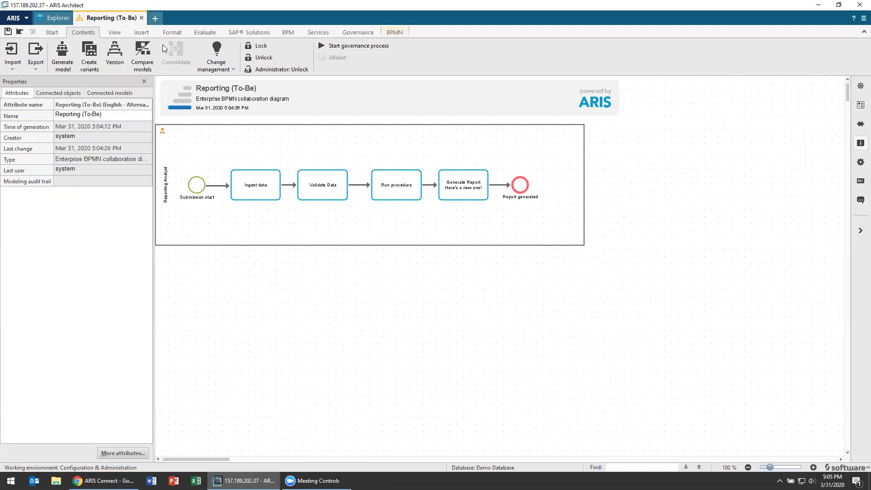
pyautogui.click(53, 18)
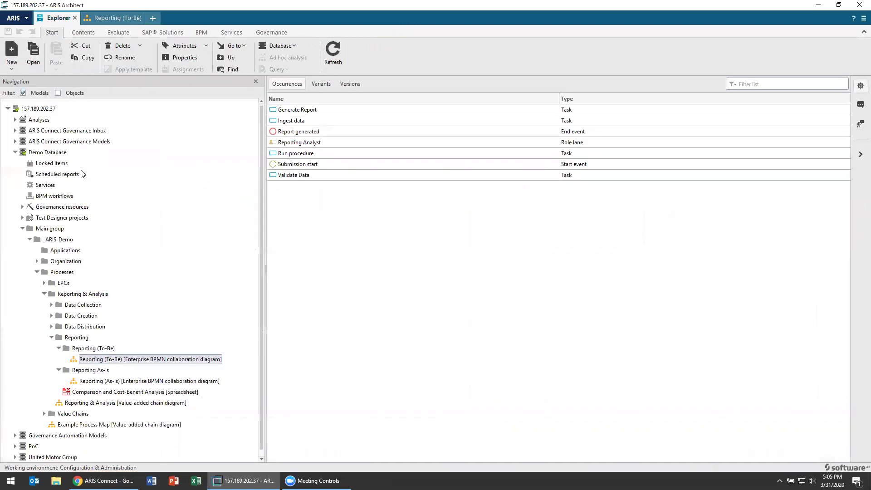
pyautogui.doubleClick(128, 381)
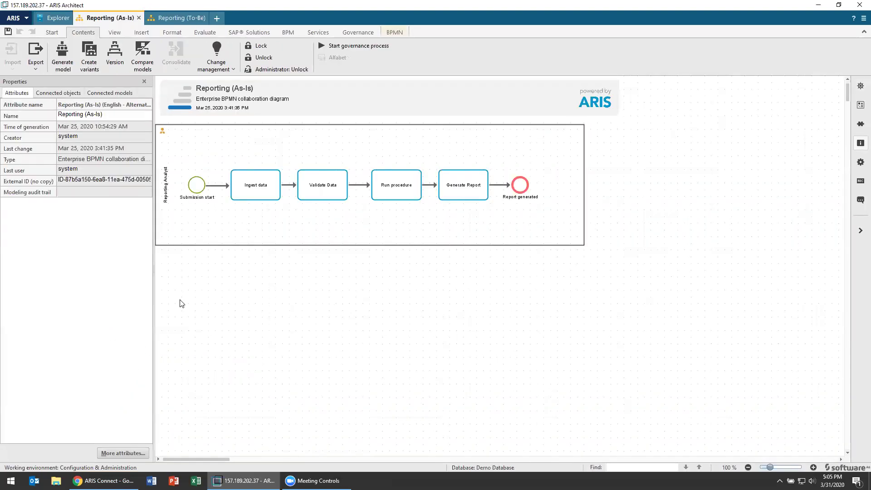
# - In the To-Be model, append 'This can't be new!' to the Run procedure task name
pyautogui.click(186, 19)
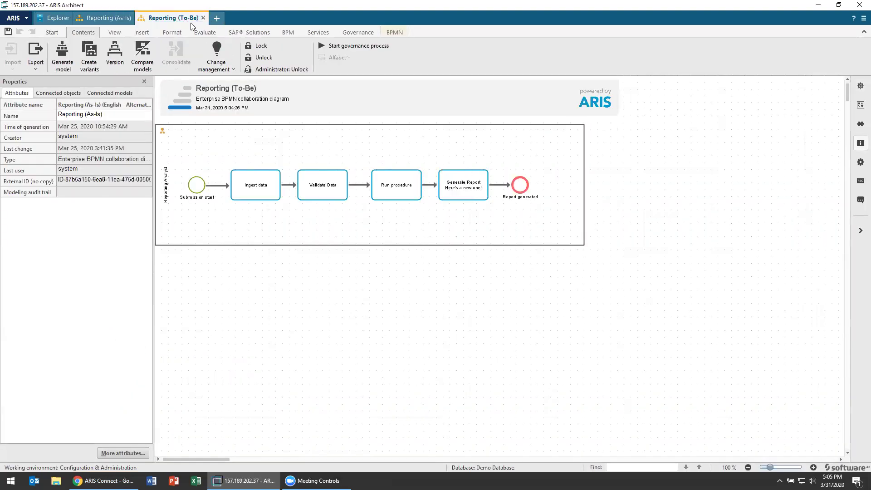
pyautogui.click(406, 187)
pyautogui.click(406, 187)
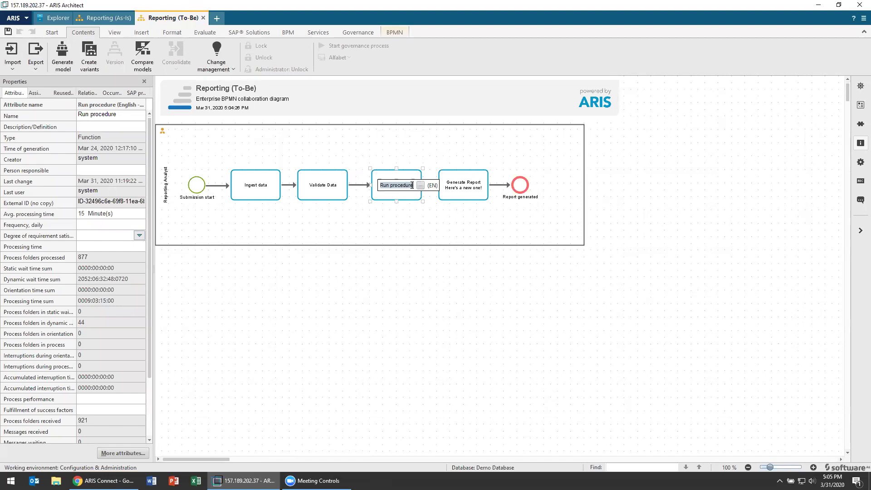
pyautogui.click(413, 185)
pyautogui.write("This can't be ne")
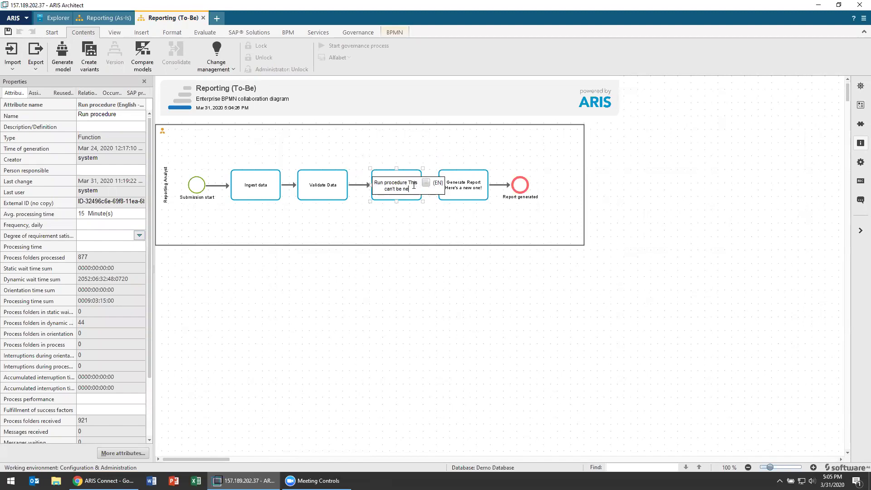
pyautogui.write('w!')
pyautogui.click(427, 303)
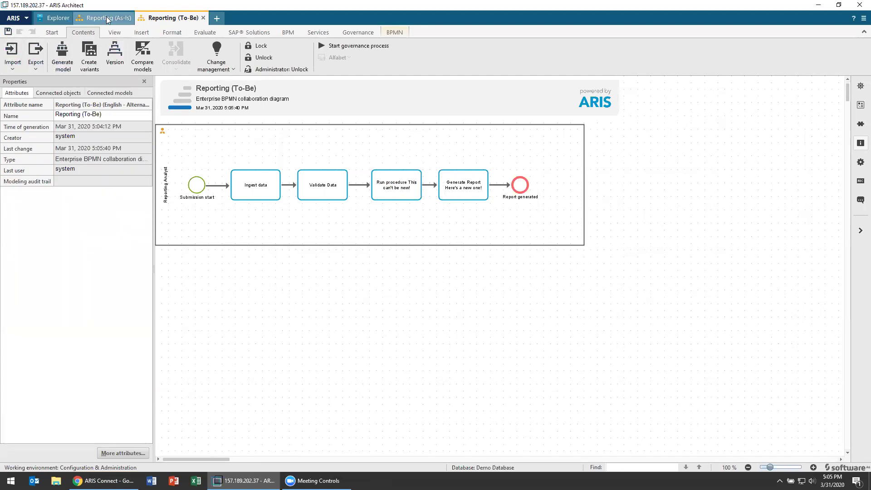
# - Switch between the As-Is and To-Be tabs to compare the renamed Run procedure
pyautogui.click(108, 18)
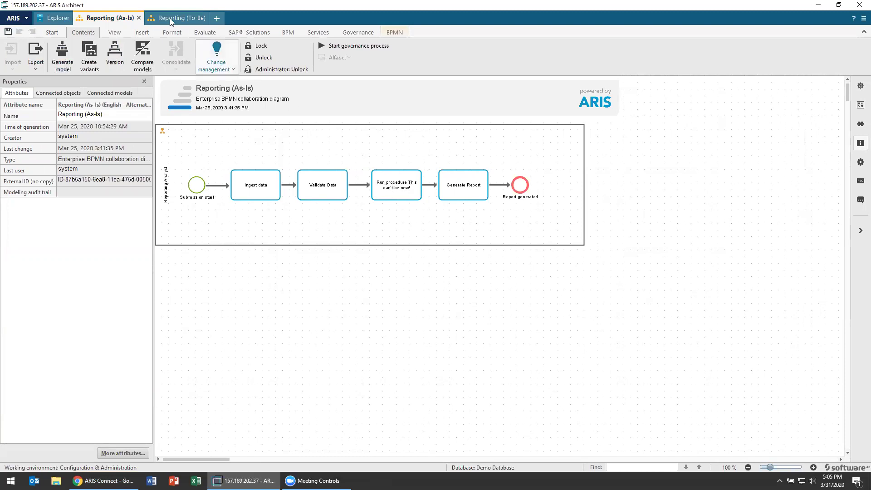
pyautogui.hotkey('ctrl', 'Tab')
pyautogui.click(119, 18)
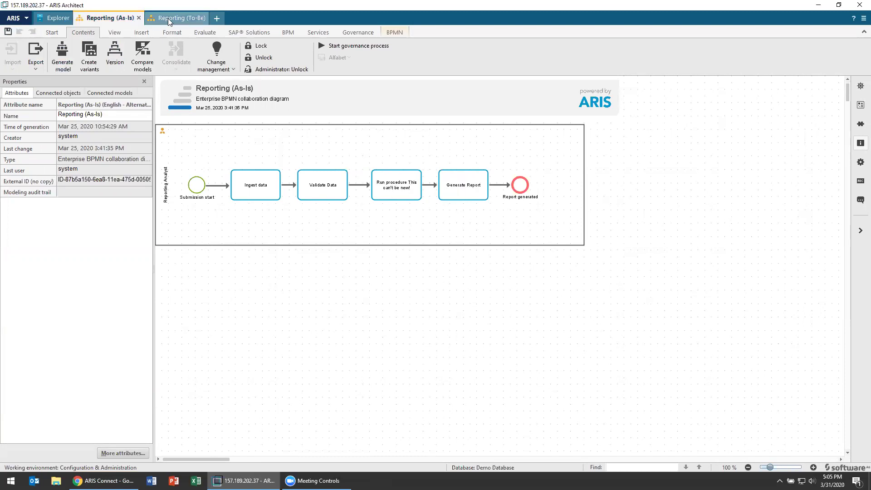
pyautogui.click(168, 18)
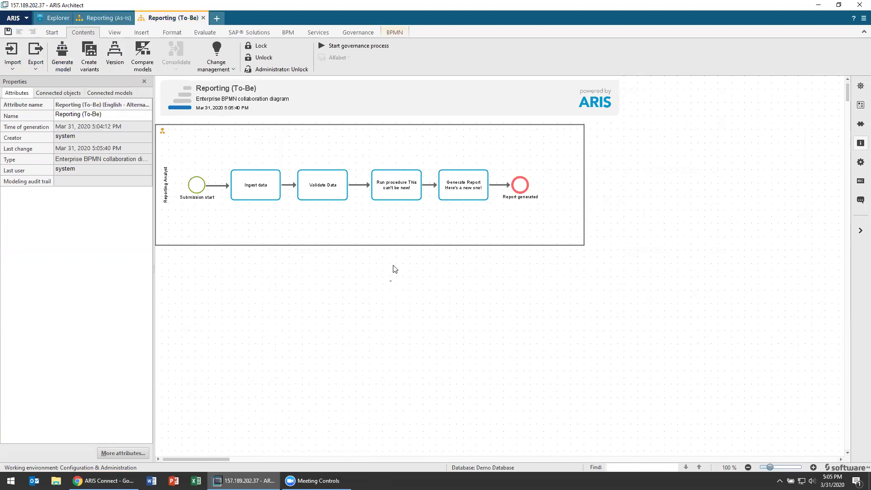
# - Trim Run procedure back to its original name using the existing object, then close the As-Is tab
pyautogui.click(399, 185)
pyautogui.click(411, 188)
pyautogui.moveTo(411, 188); pyautogui.dragTo(409, 184)
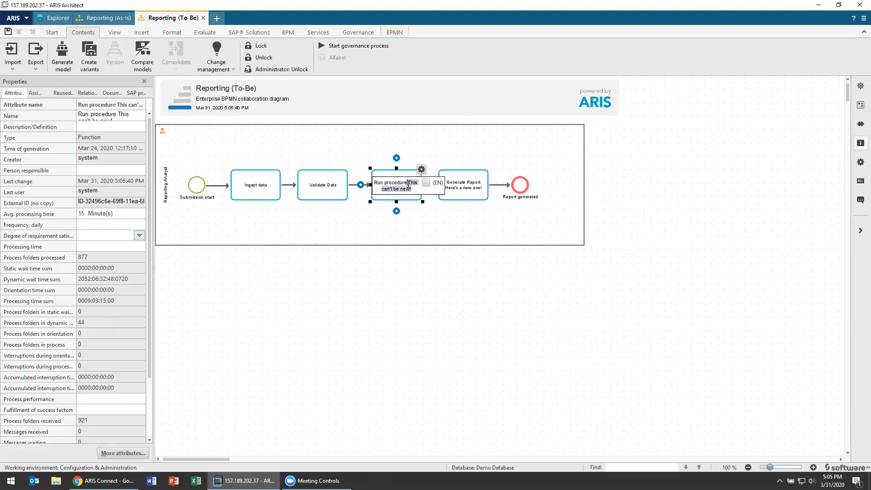
pyautogui.press('BackSpace')
pyautogui.click(468, 308)
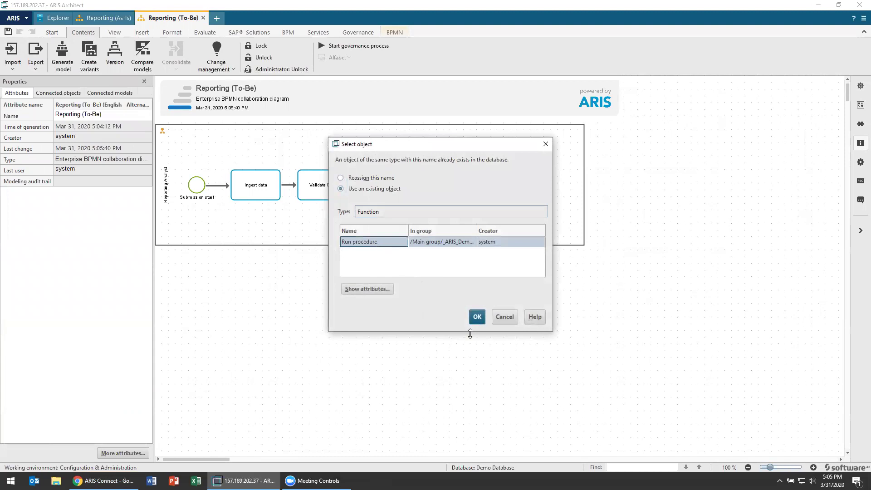
pyautogui.click(475, 316)
pyautogui.click(384, 297)
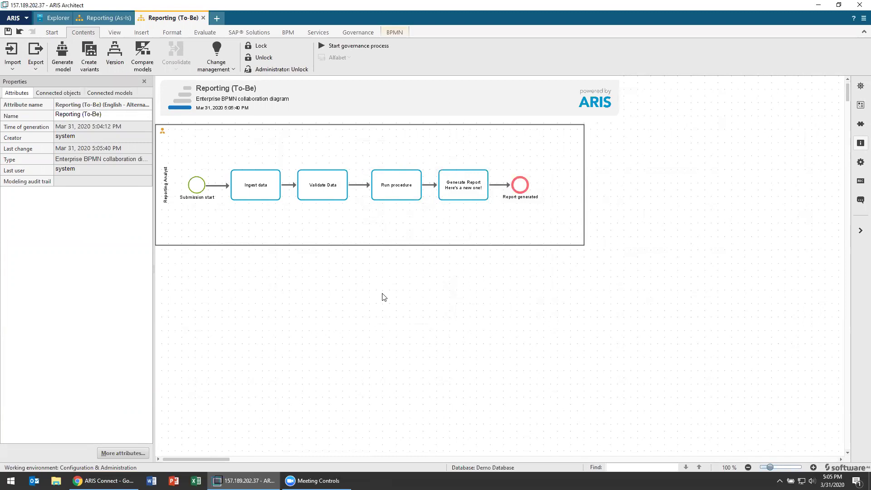
pyautogui.click(104, 18)
pyautogui.click(136, 17)
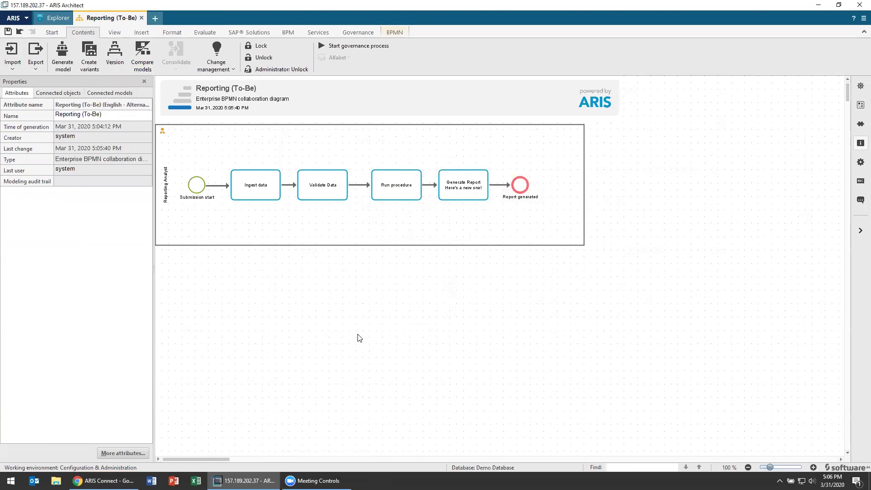
# - Select the Reporting Analyst lane, Submission start event and each task in the To-Be diagram
pyautogui.moveTo(333, 242); pyautogui.dragTo(343, 252)
pyautogui.click(166, 202)
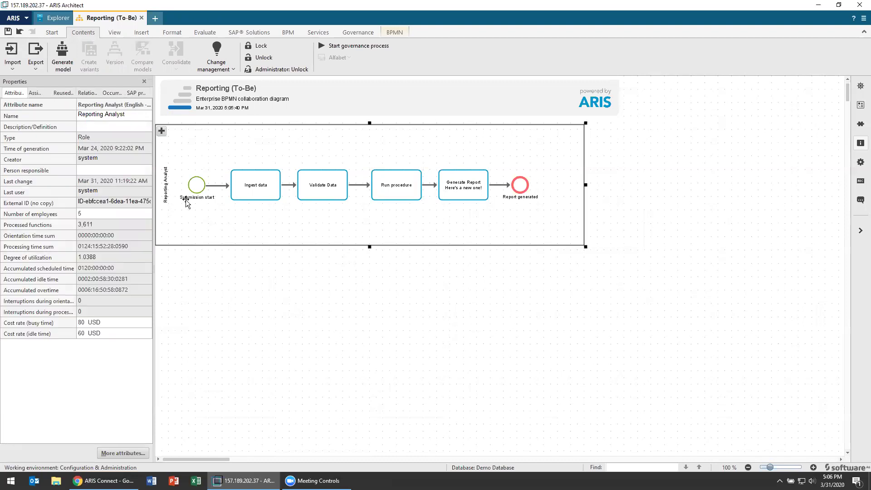
pyautogui.click(204, 188)
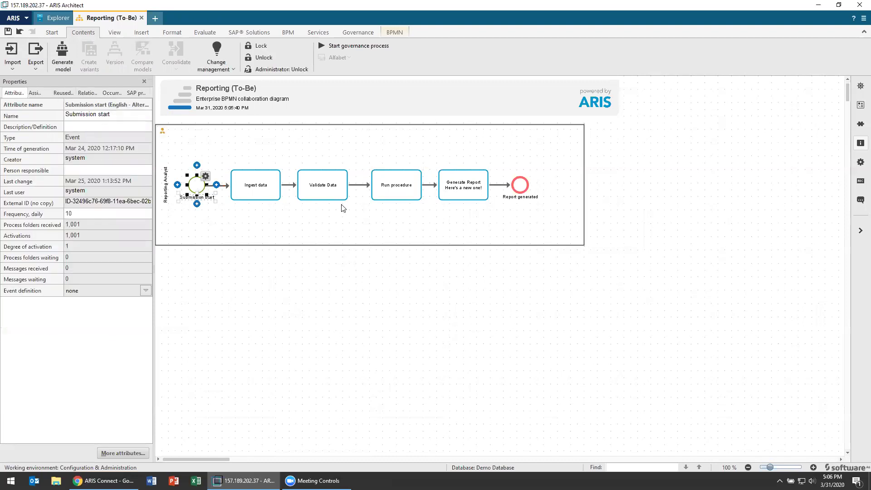
pyautogui.click(391, 194)
pyautogui.click(263, 191)
pyautogui.click(333, 188)
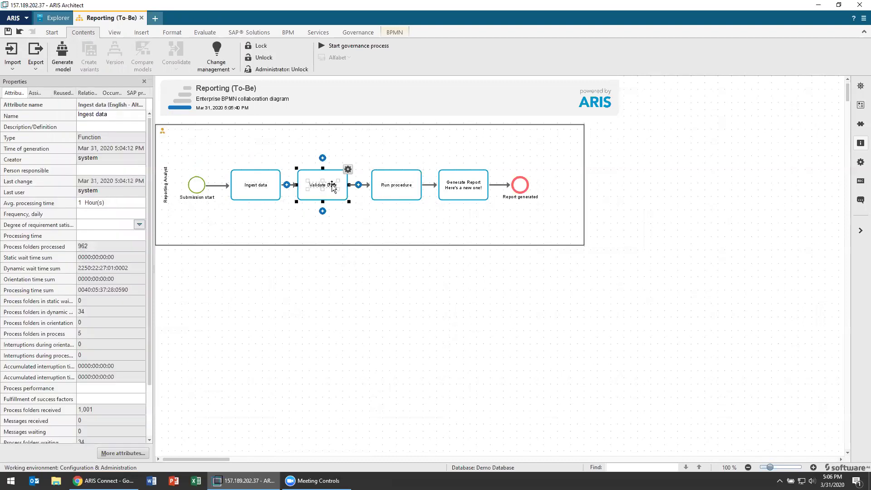
pyautogui.click(467, 192)
# - Rename the Ingest data task to 'Automatically Pulling Data' and set its type to Service task
pyautogui.click(253, 186)
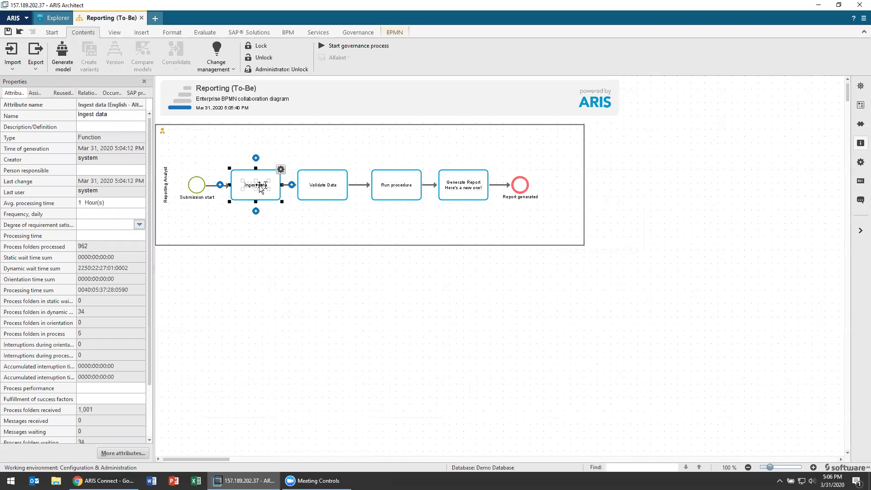
pyautogui.click(261, 185)
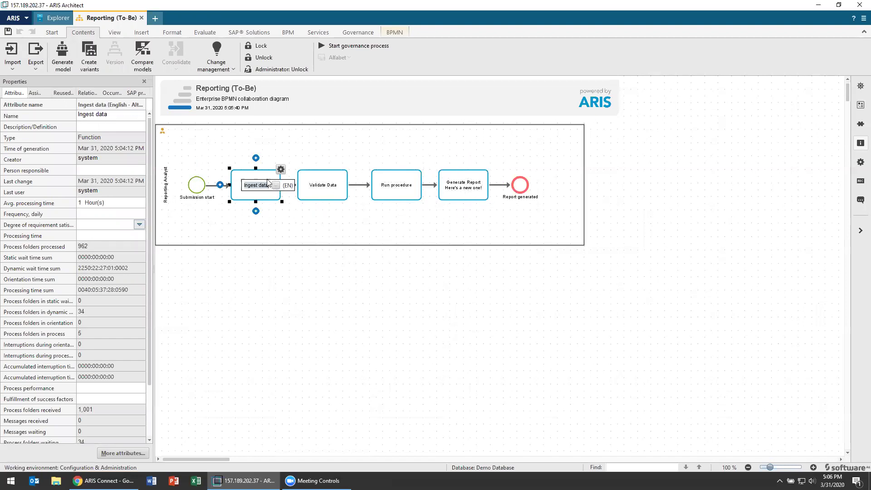
pyautogui.write('Autom')
pyautogui.press('BackSpace')
pyautogui.write('a')
pyautogui.write('atically coll')
pyautogui.write('ing Data')
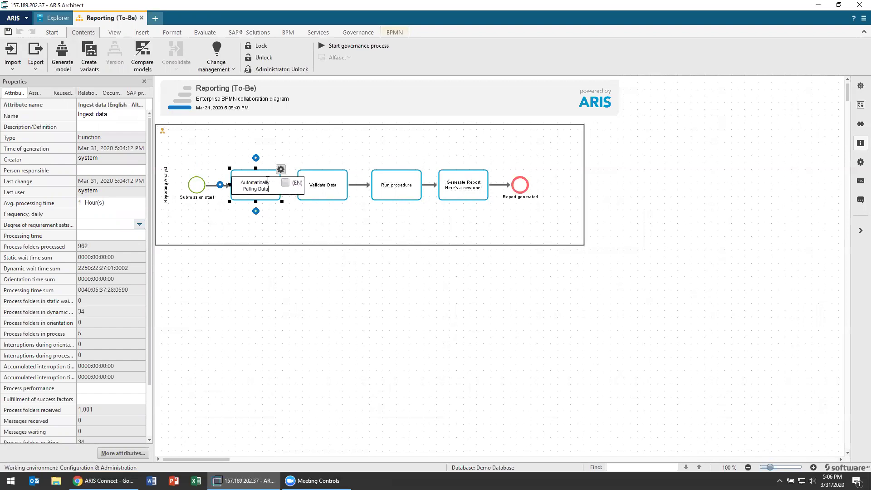
pyautogui.click(281, 170)
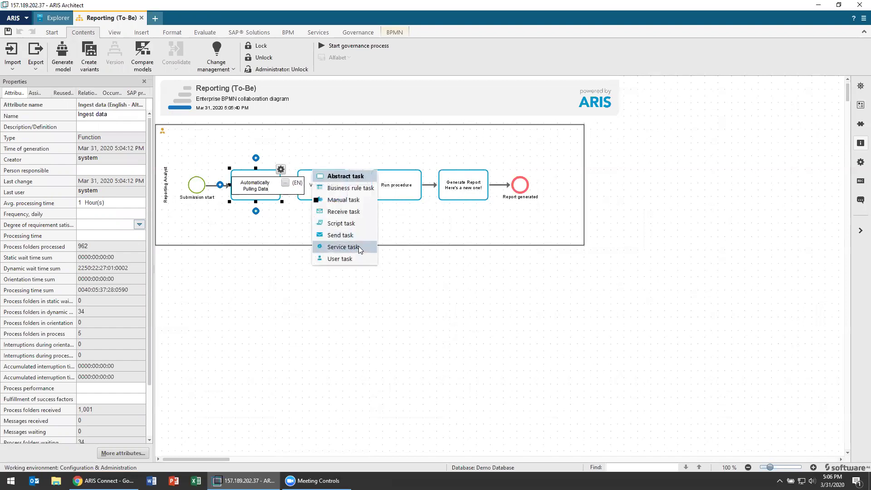
pyautogui.click(358, 246)
# - Add an Application system type lane below Reporting Analyst and move the start event and first task into it
pyautogui.click(261, 251)
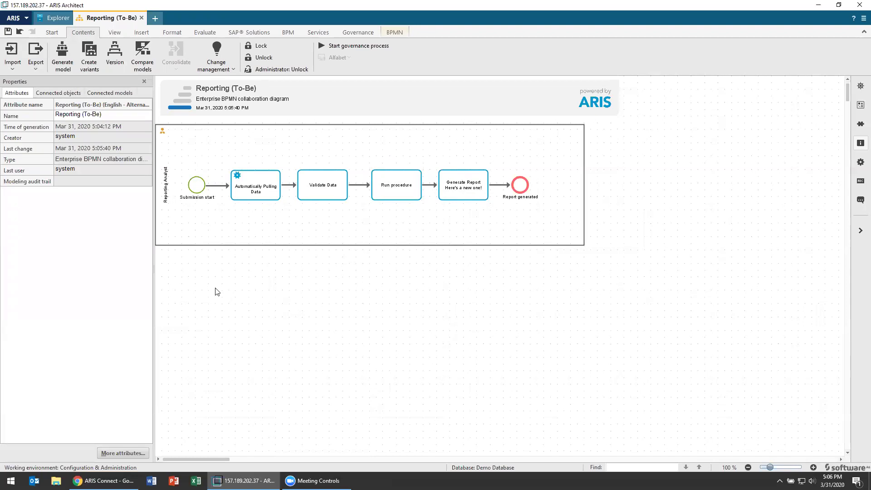
pyautogui.click(860, 105)
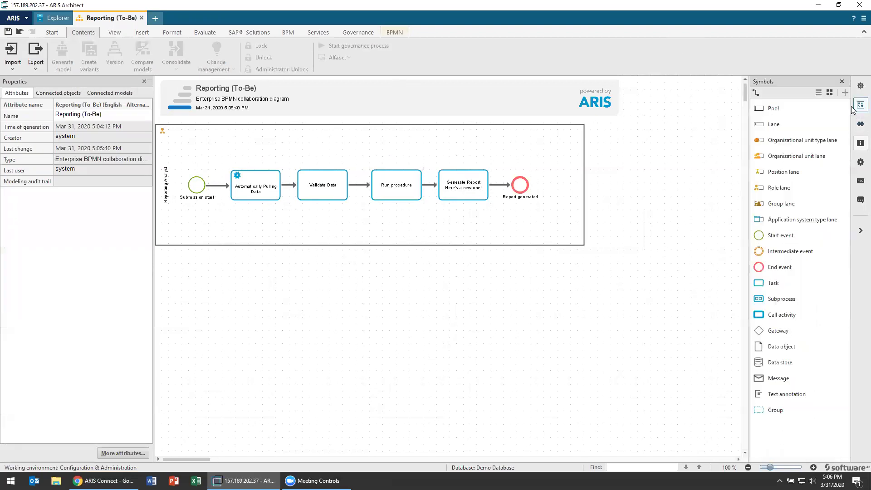
pyautogui.moveTo(798, 225); pyautogui.dragTo(188, 257)
pyautogui.click(333, 389)
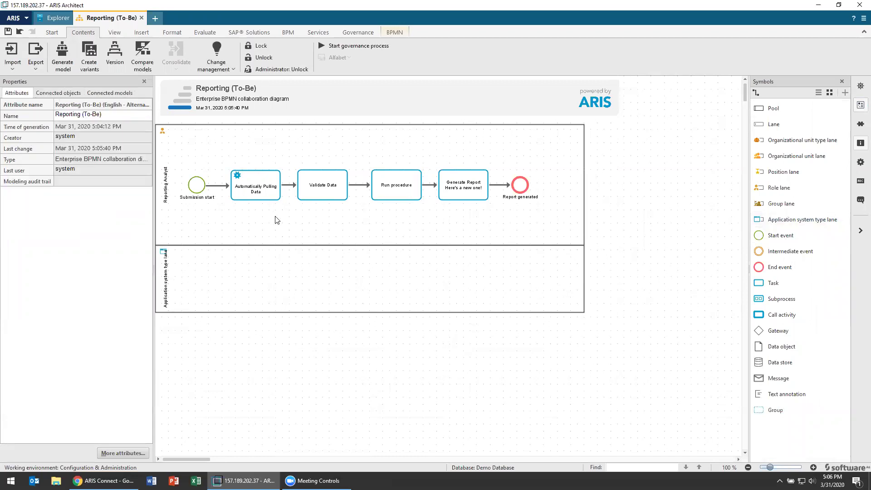
pyautogui.moveTo(312, 354); pyautogui.dragTo(175, 149)
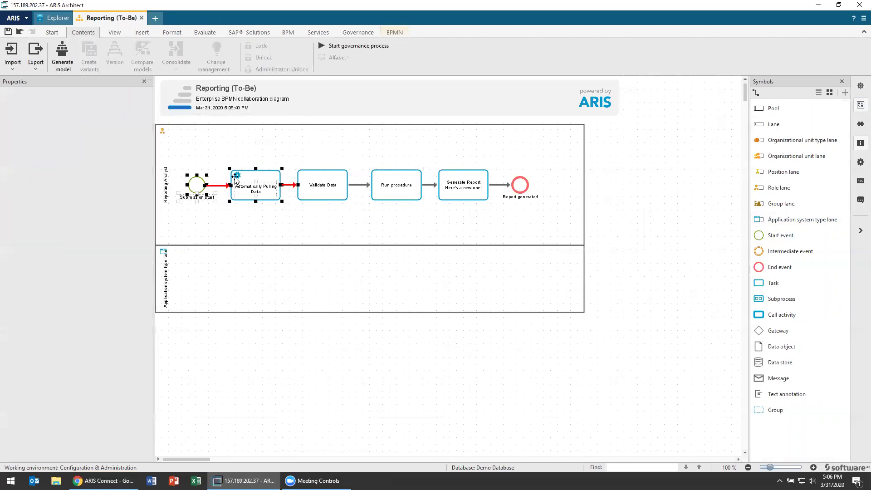
pyautogui.moveTo(236, 178); pyautogui.dragTo(244, 269)
# - Rename the new lane to PRO-ORDER and save the model
pyautogui.click(165, 304)
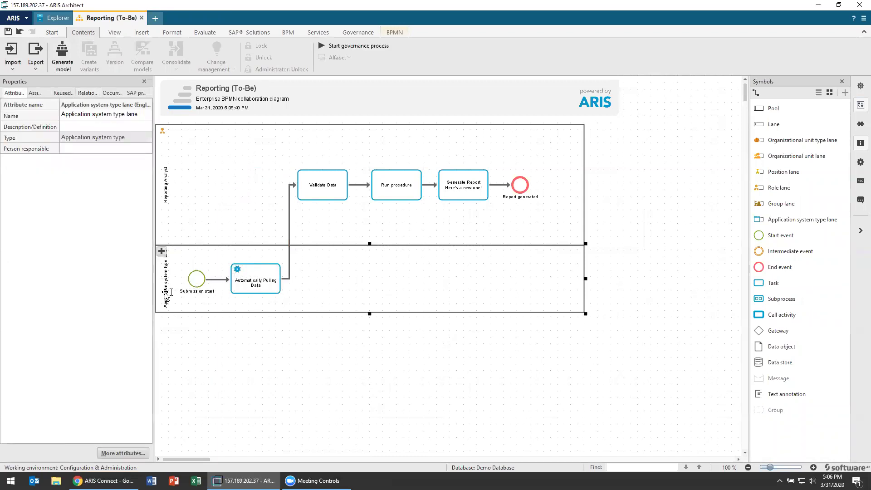
pyautogui.doubleClick(167, 289)
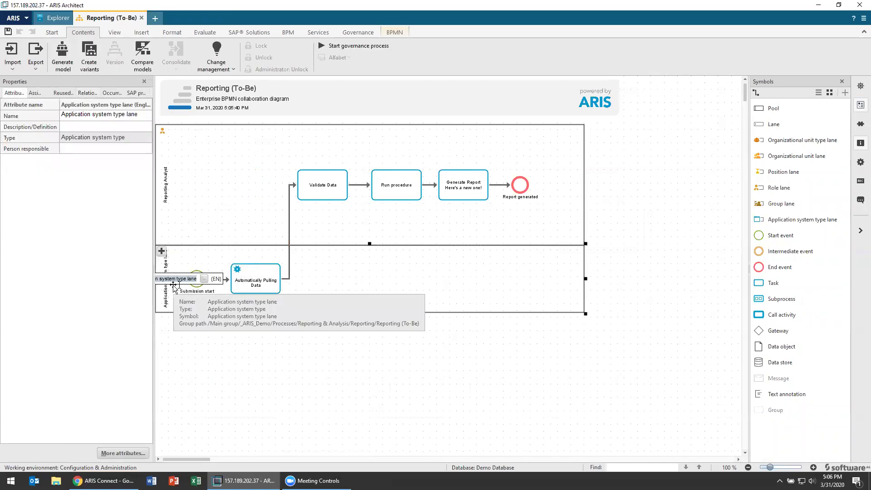
pyautogui.press('BackSpace')
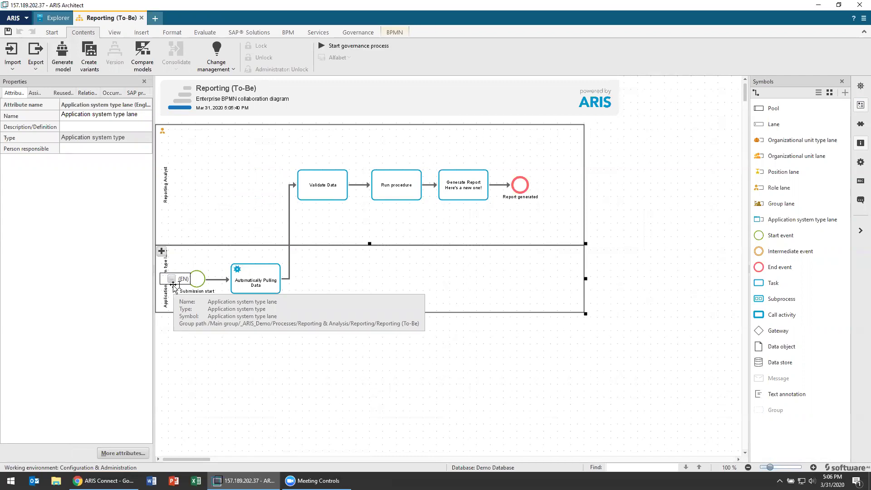
pyautogui.write('PRO-ORDER')
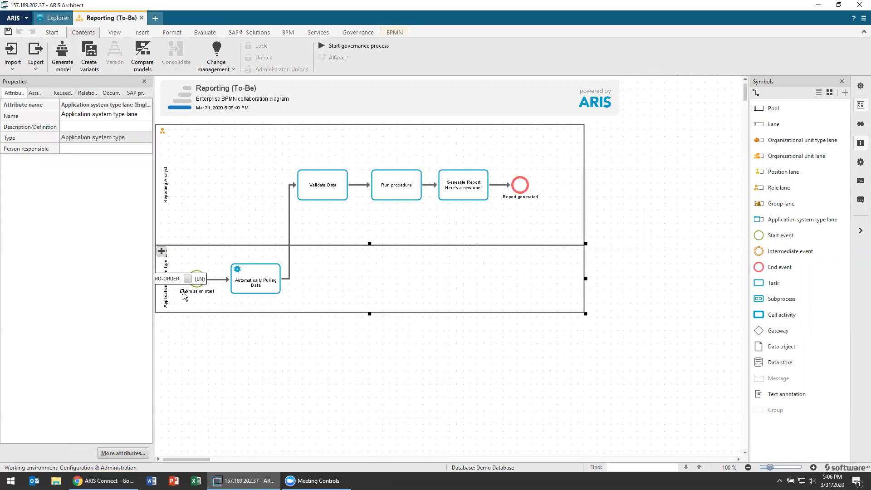
pyautogui.click(200, 408)
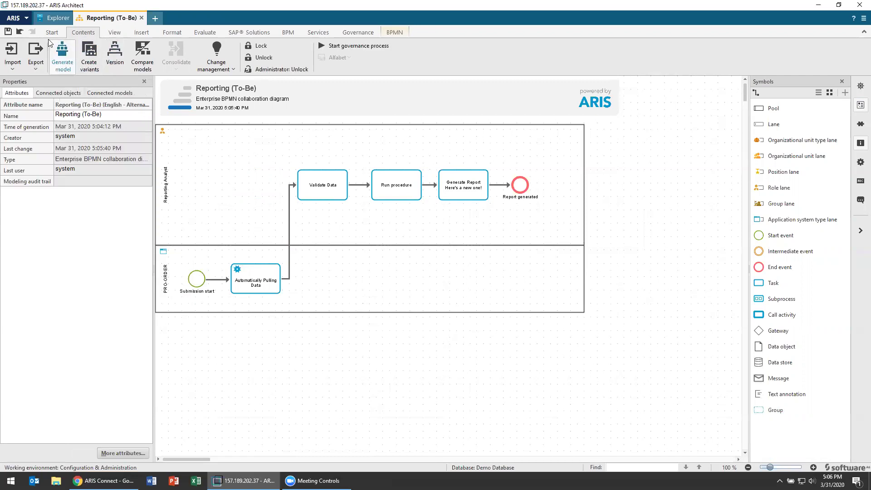
pyautogui.hotkey('ctrl', 's')
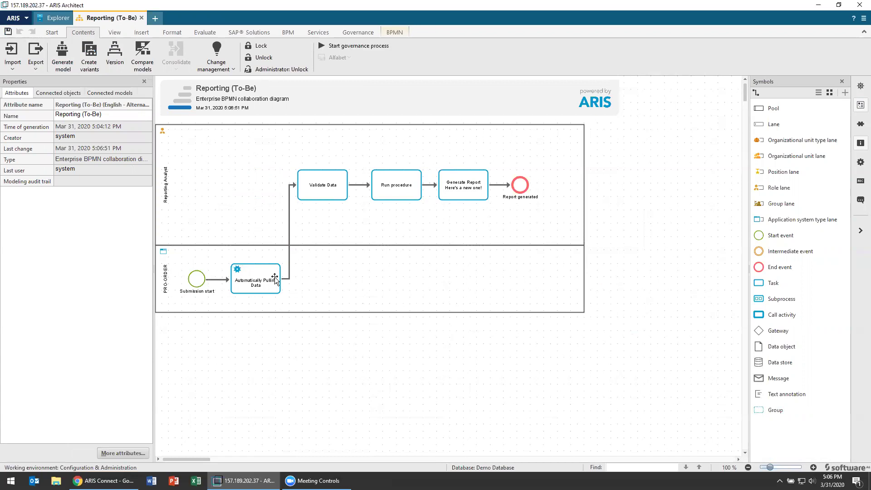
# - Change the Validate Data task's name to 'Check Pulled Data' and save the model
pyautogui.click(331, 188)
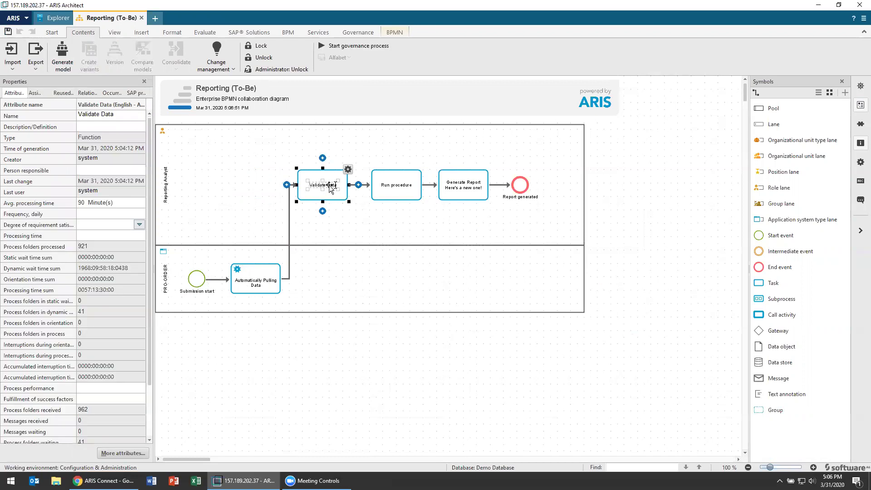
pyautogui.click(331, 187)
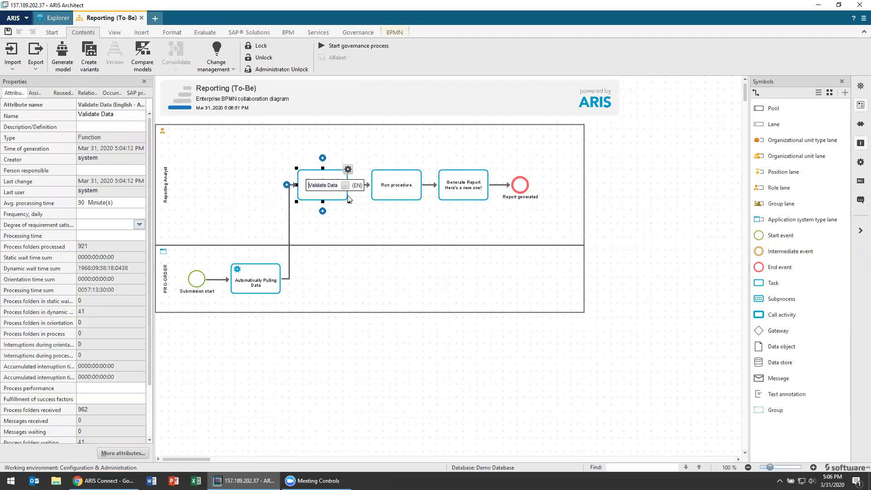
pyautogui.press('BackSpace')
pyautogui.press('BackSpace')
pyautogui.press('BackSpace')
pyautogui.press('BackSpace')
pyautogui.press('BackSpace')
pyautogui.press('BackSpace')
pyautogui.press('BackSpace')
pyautogui.press('BackSpace')
pyautogui.write('Check Pulled')
pyautogui.press('BackSpace')
pyautogui.click(414, 418)
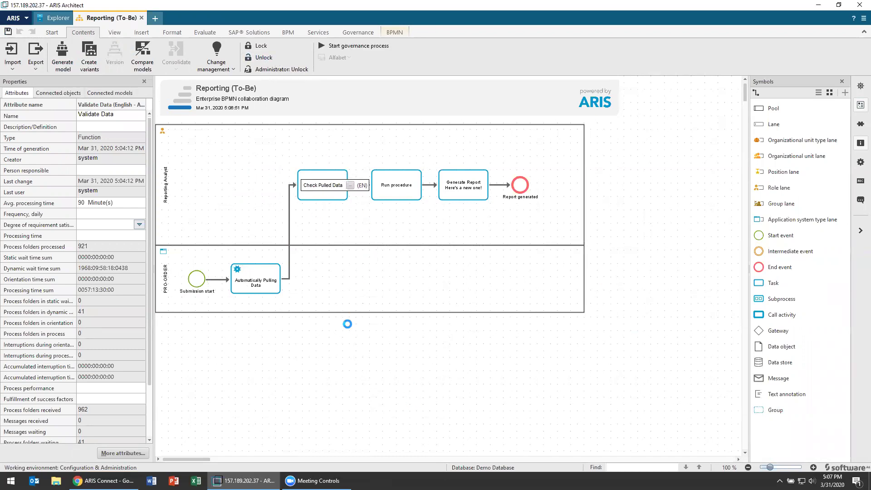
pyautogui.click(8, 31)
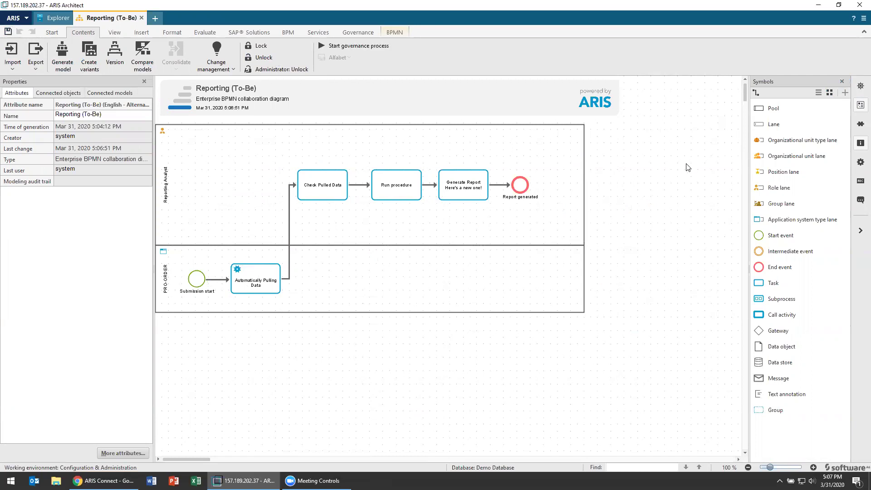
# - Hide the Symbols and Properties panels, then compare this model with its Reporting (As-Is) master
pyautogui.click(841, 82)
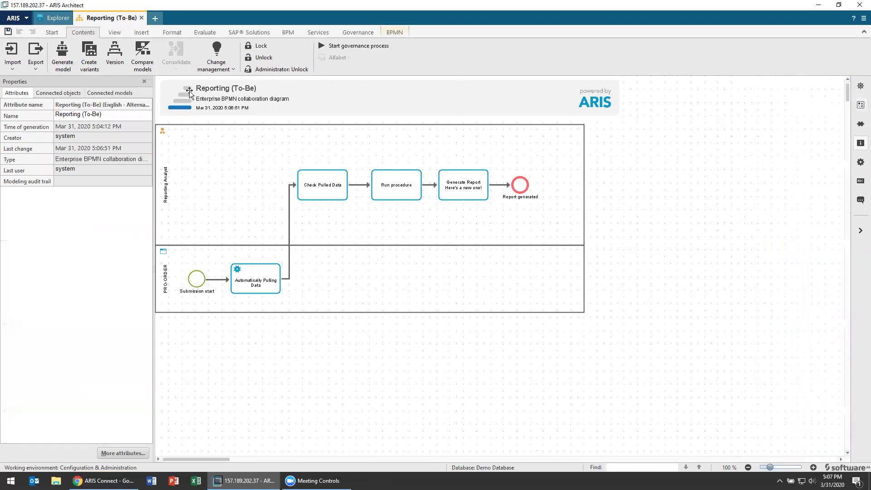
pyautogui.click(144, 81)
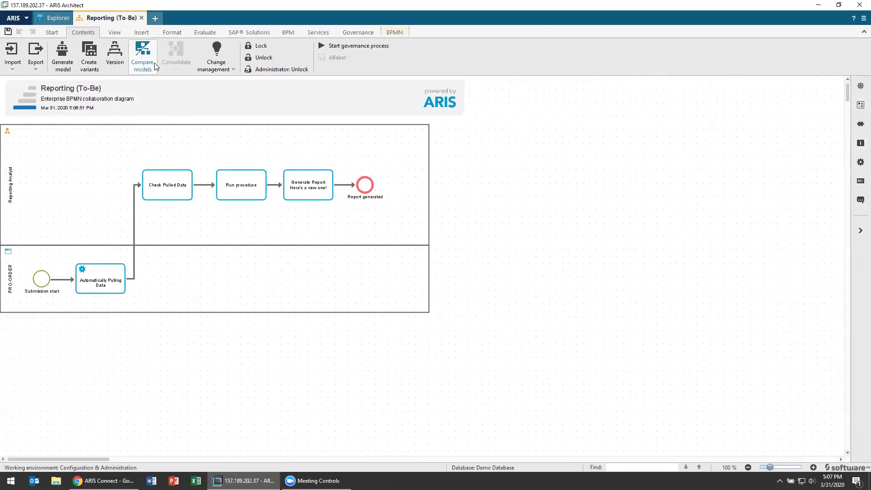
pyautogui.click(148, 60)
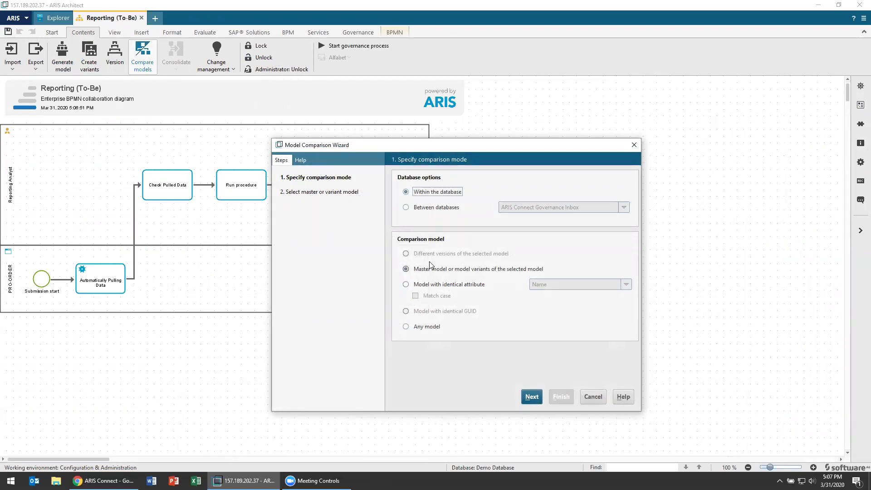
pyautogui.click(530, 397)
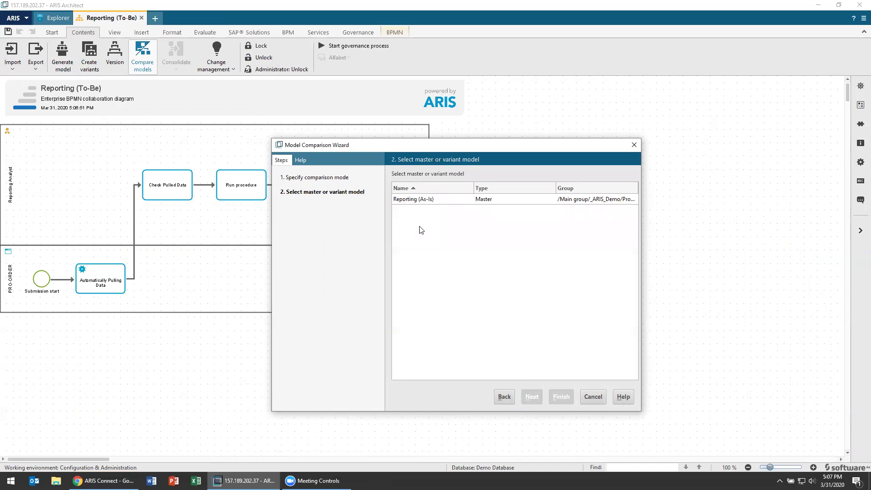
pyautogui.click(448, 203)
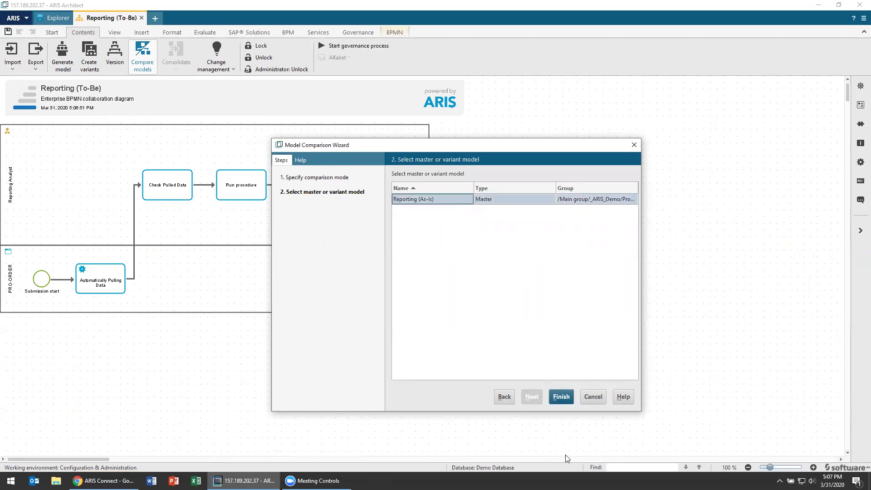
pyautogui.click(561, 397)
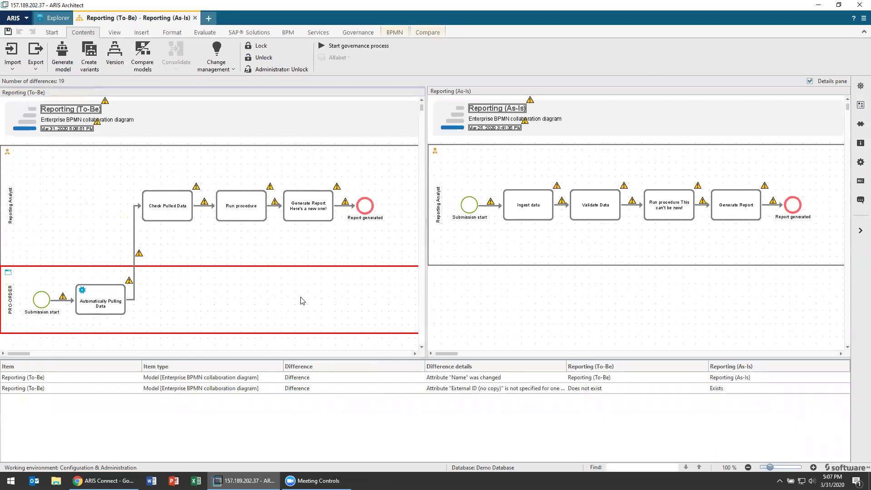
pyautogui.scroll(-3, 86, 283)
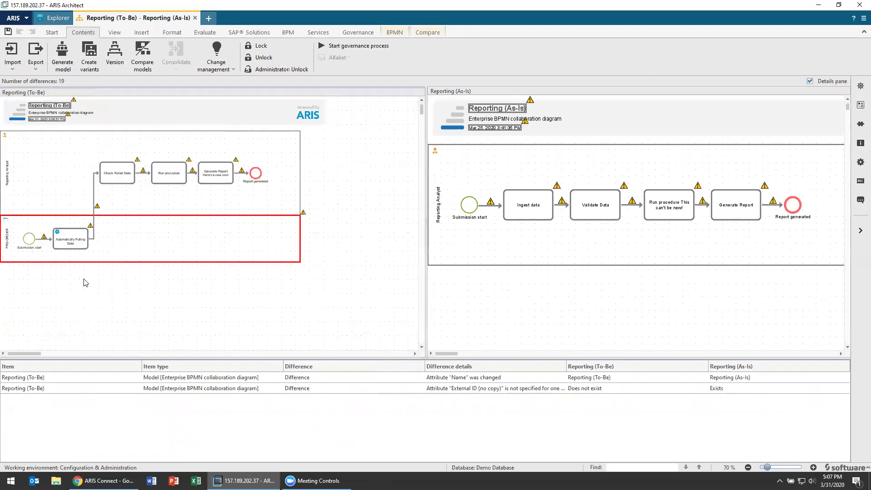
pyautogui.scroll(1, 86, 282)
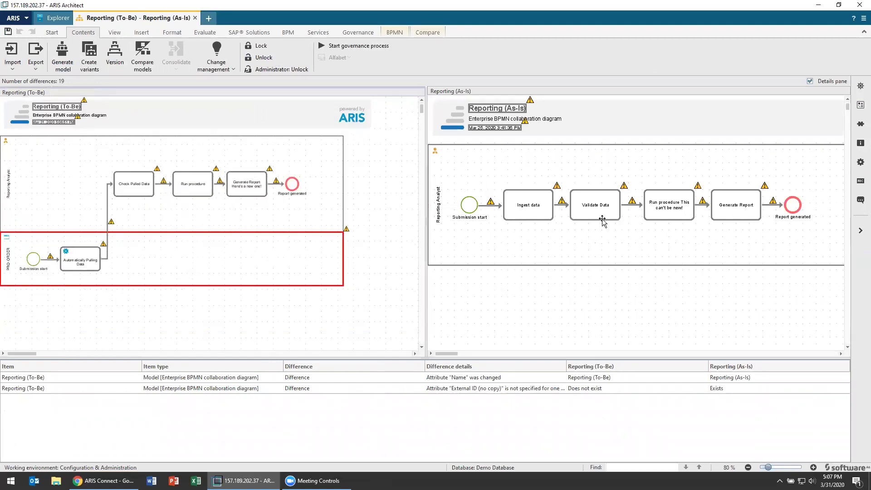
pyautogui.click(80, 259)
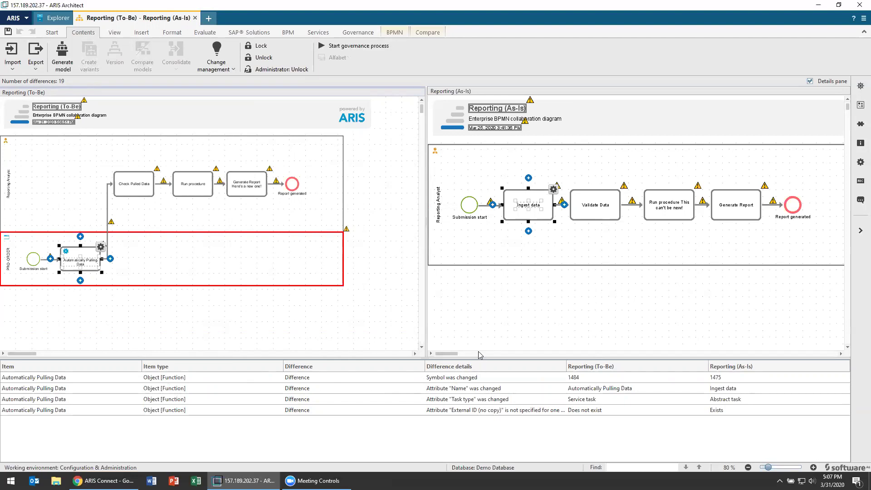
pyautogui.click(151, 188)
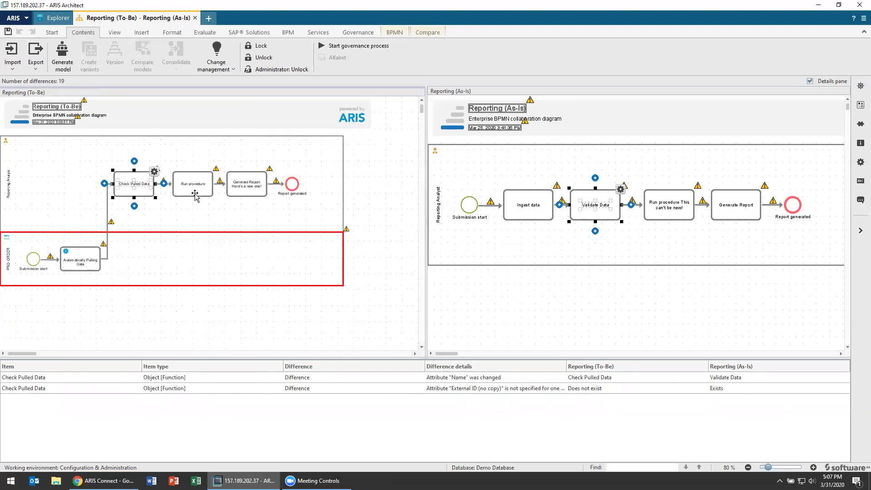
pyautogui.click(252, 186)
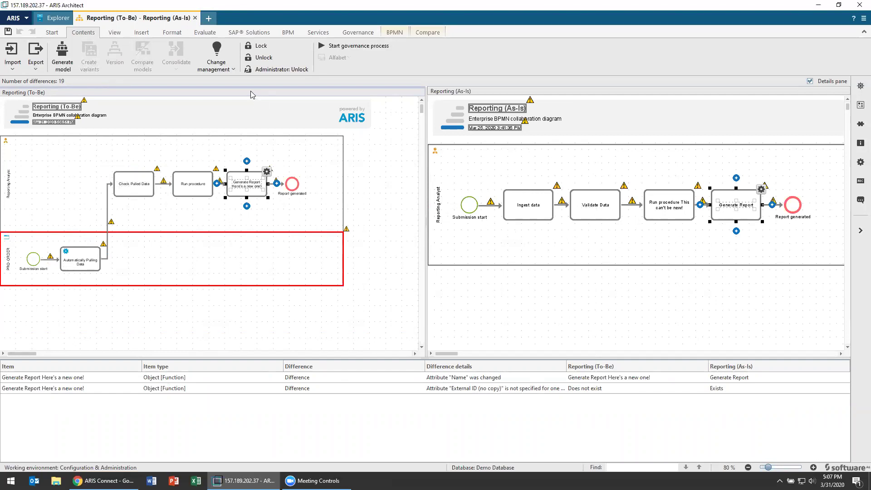
pyautogui.click(184, 327)
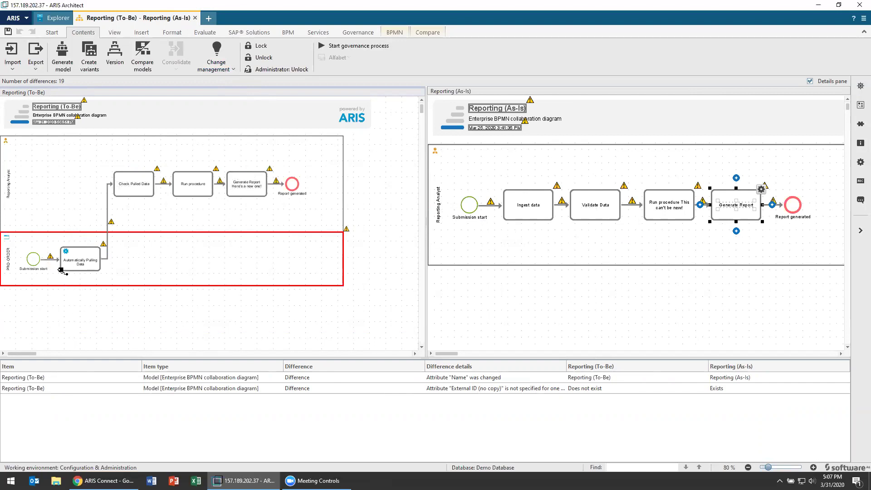
# - Close the Reporting (To-Be) - Reporting (As-Is) comparison tab
pyautogui.click(195, 18)
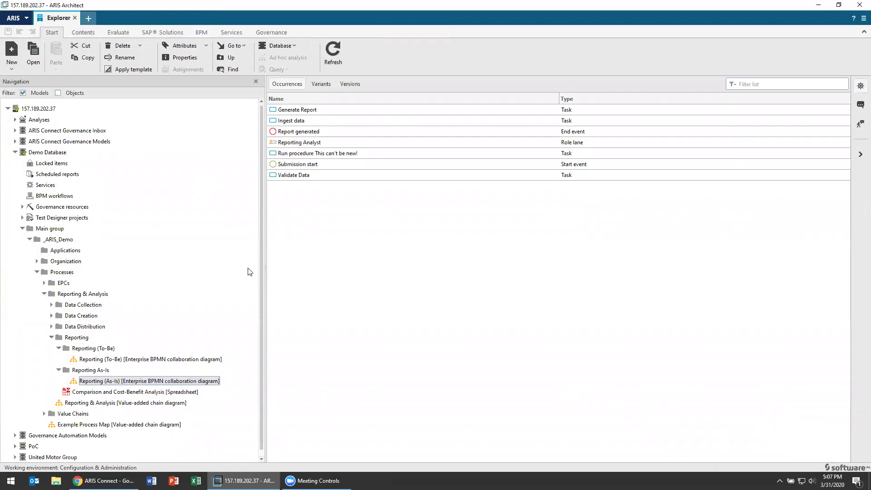